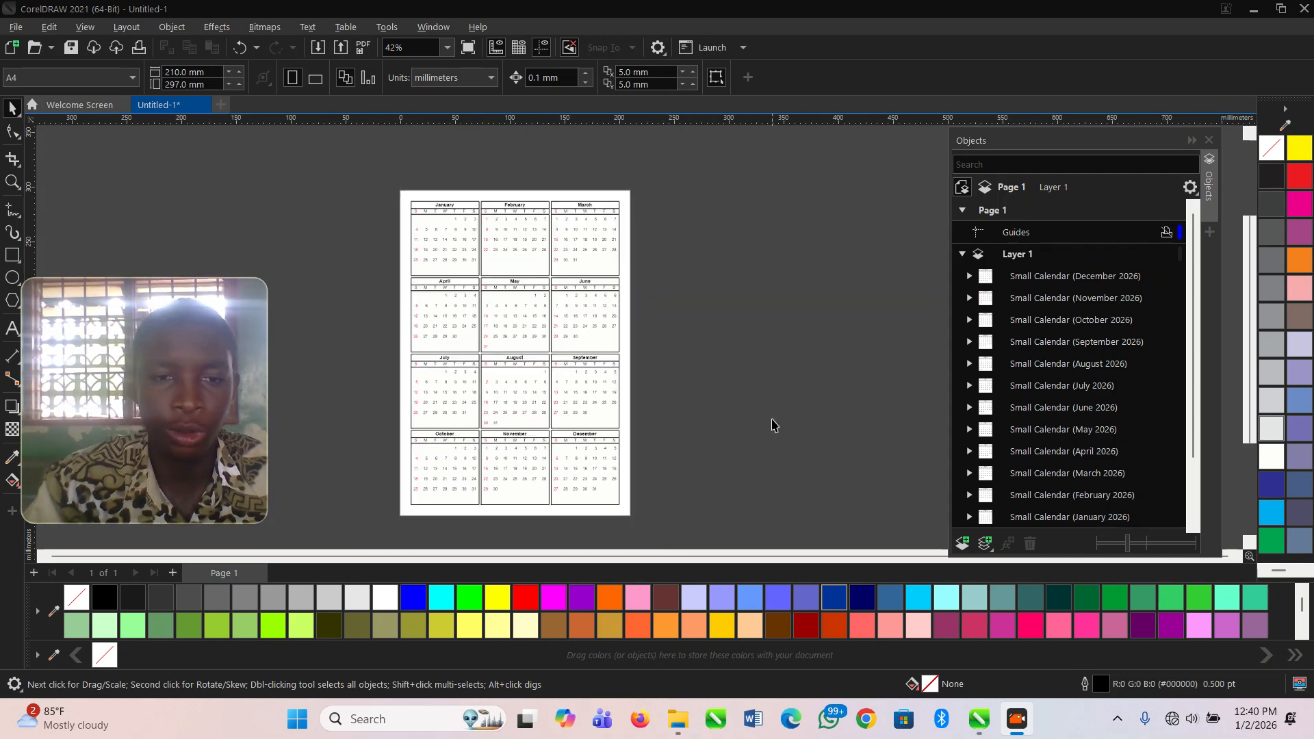
- Add a second blank page after the existing calendar page and make it the active page
left_click(693, 500)
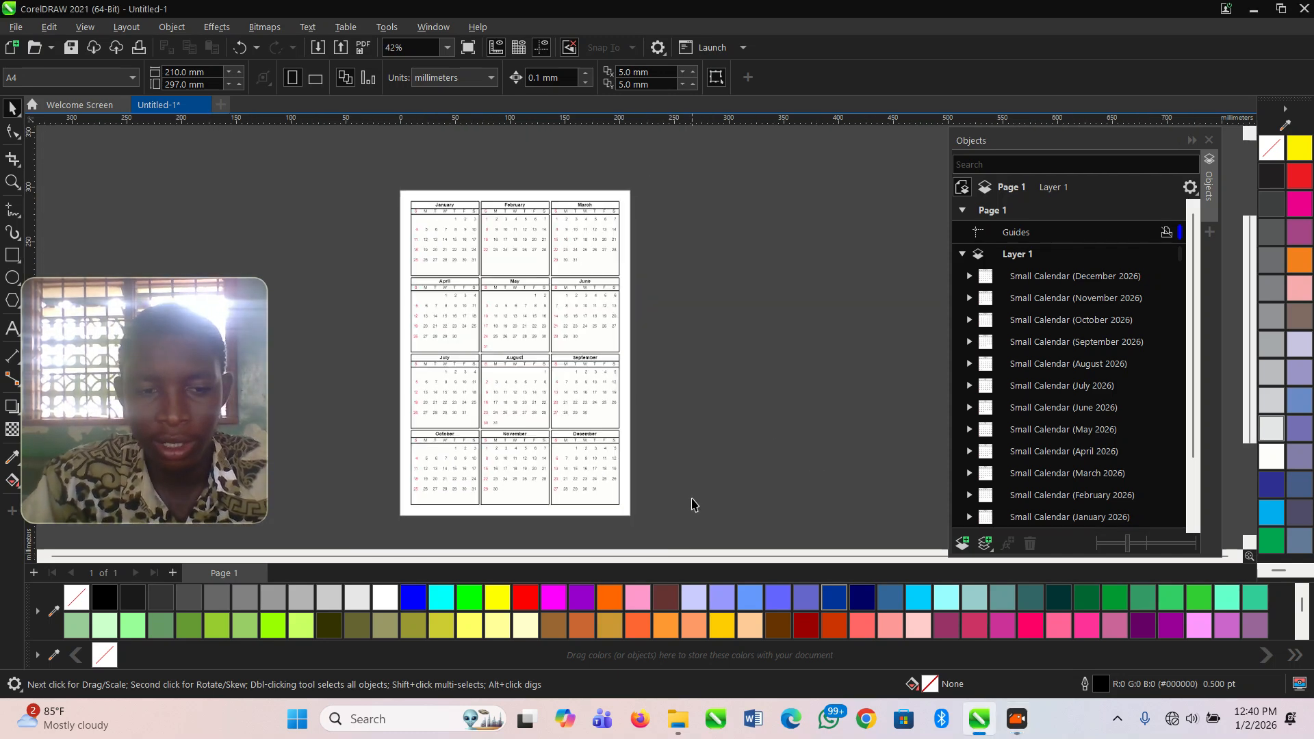
left_click(172, 573)
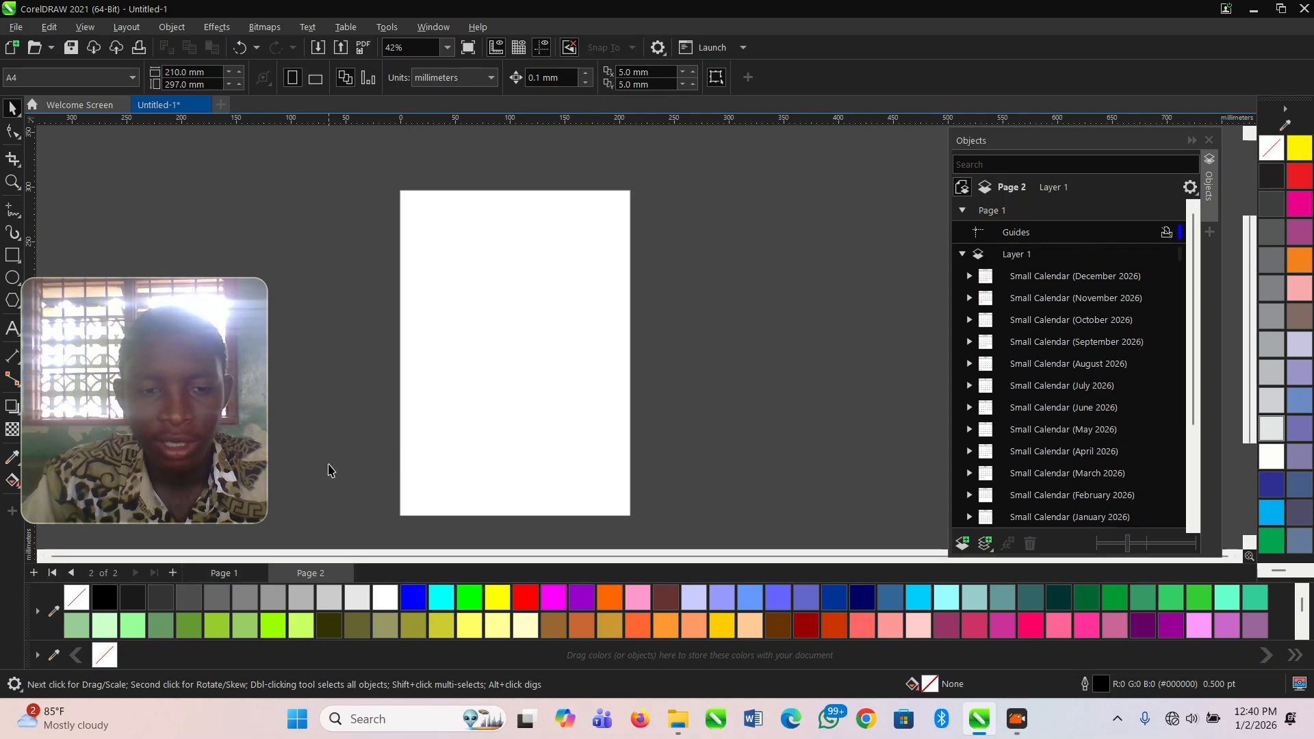
left_click(248, 571)
scroll(434, 238, "down", 1)
left_click(312, 573)
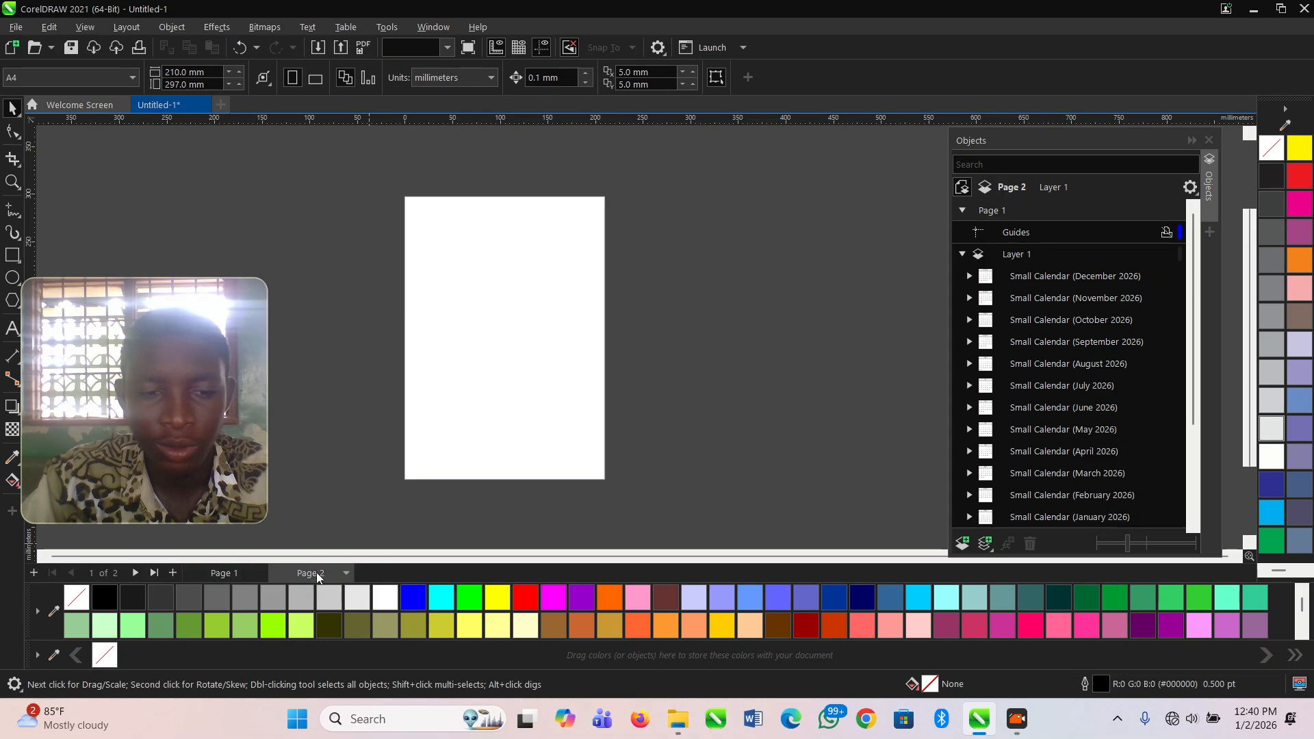
- Run the Wizard.CreateCalendar macro from the CalendarWizard (CalendarWizard.gms) project
left_click(387, 26)
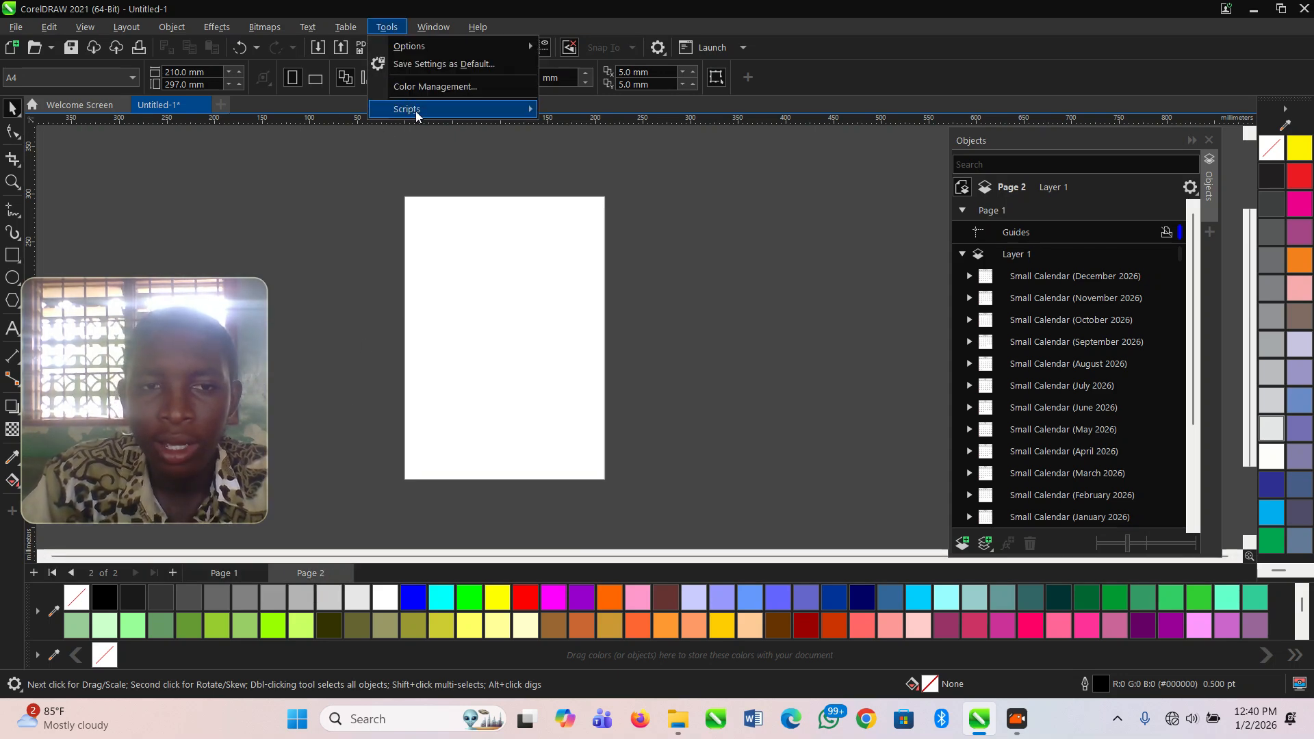
mouse_move(417, 112)
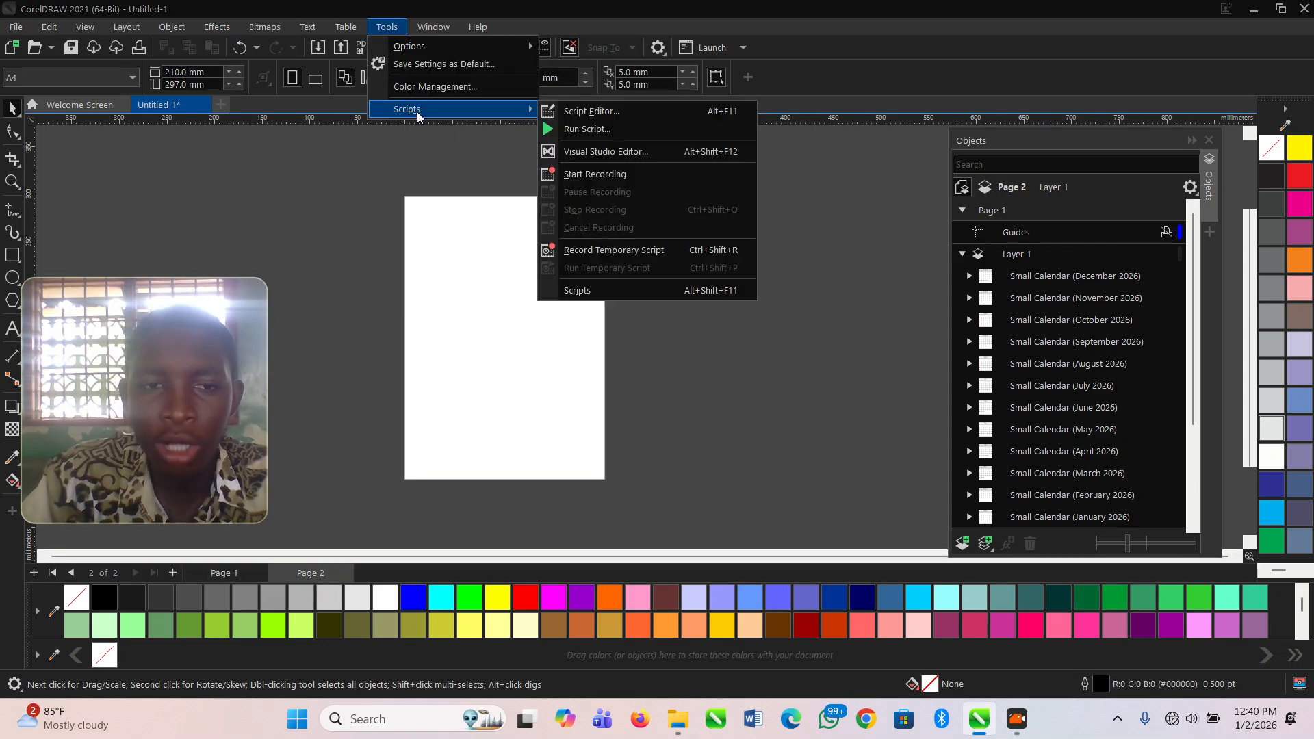
left_click(587, 129)
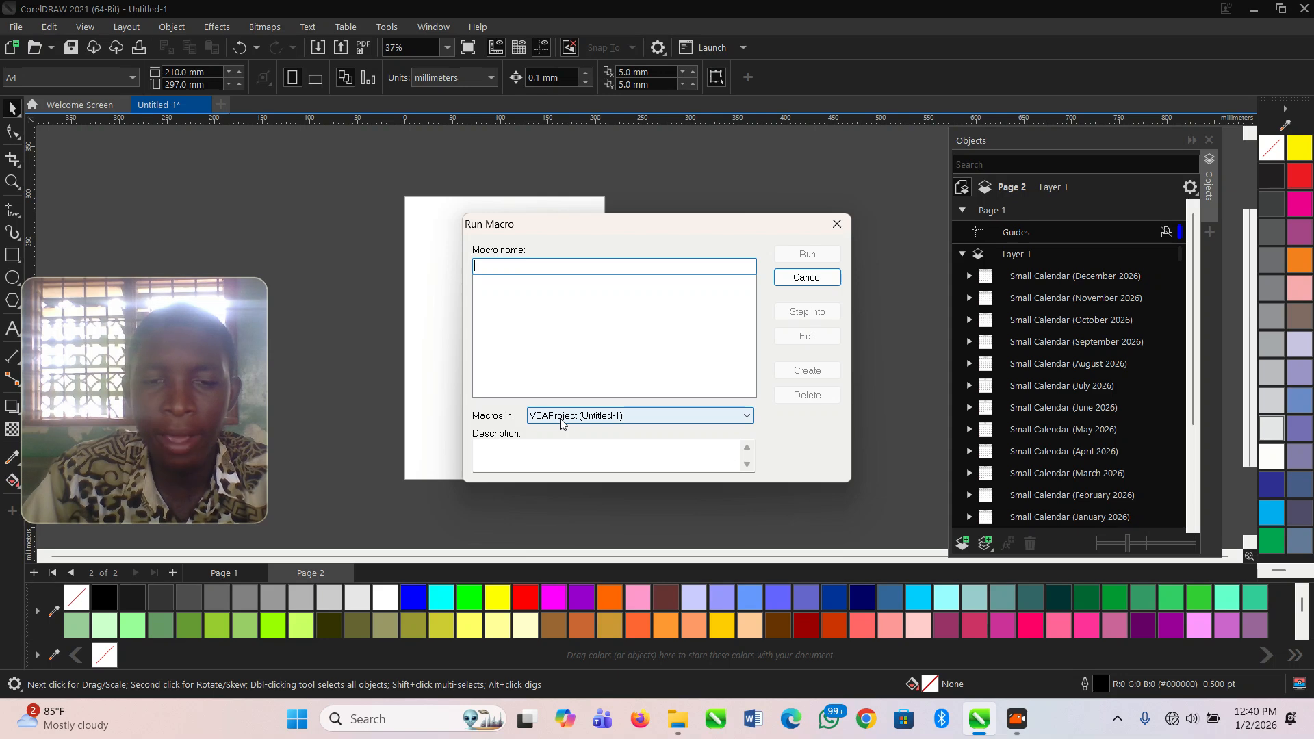
left_click(590, 421)
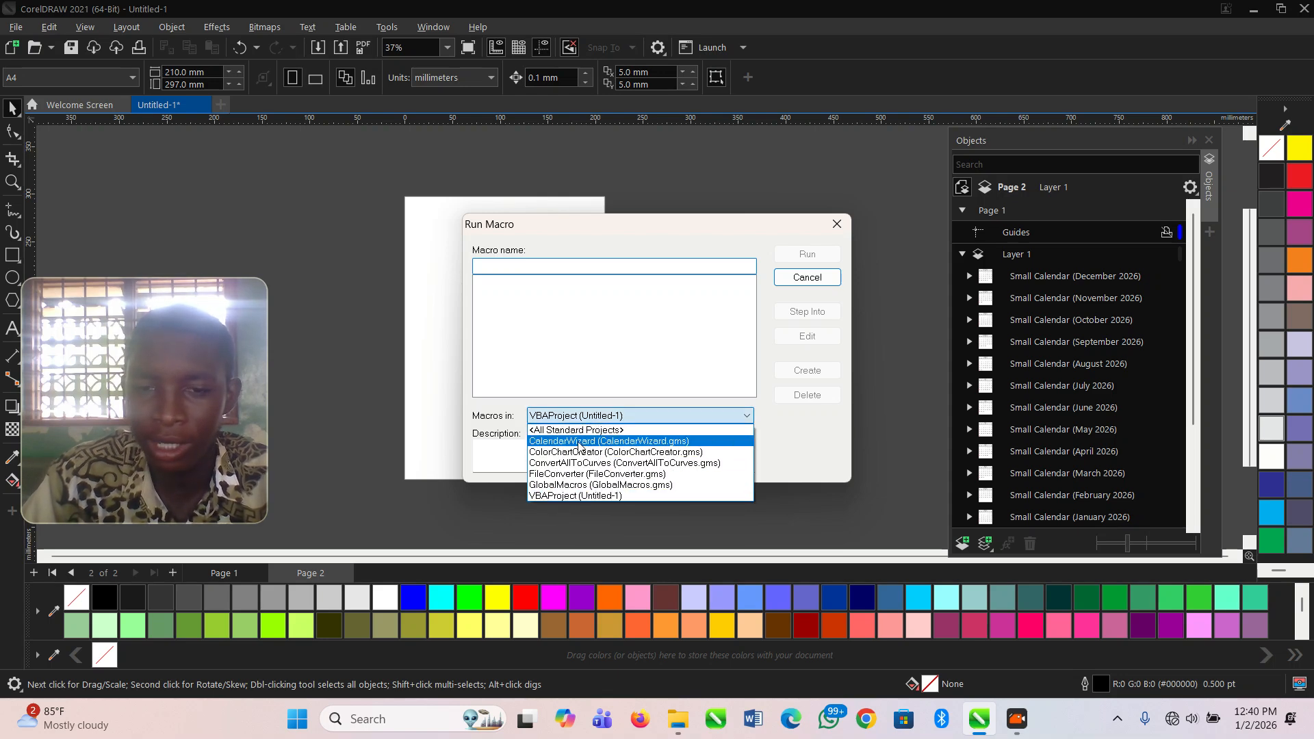
left_click(578, 442)
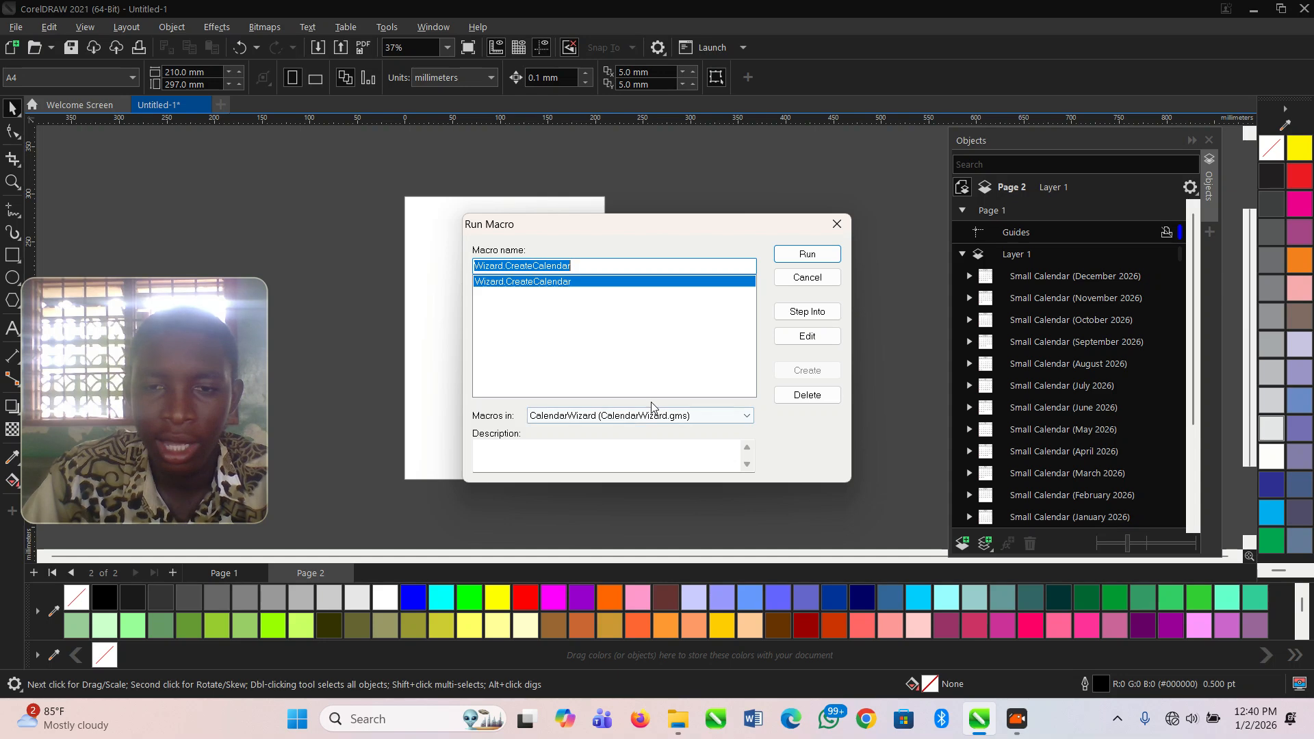
left_click(814, 254)
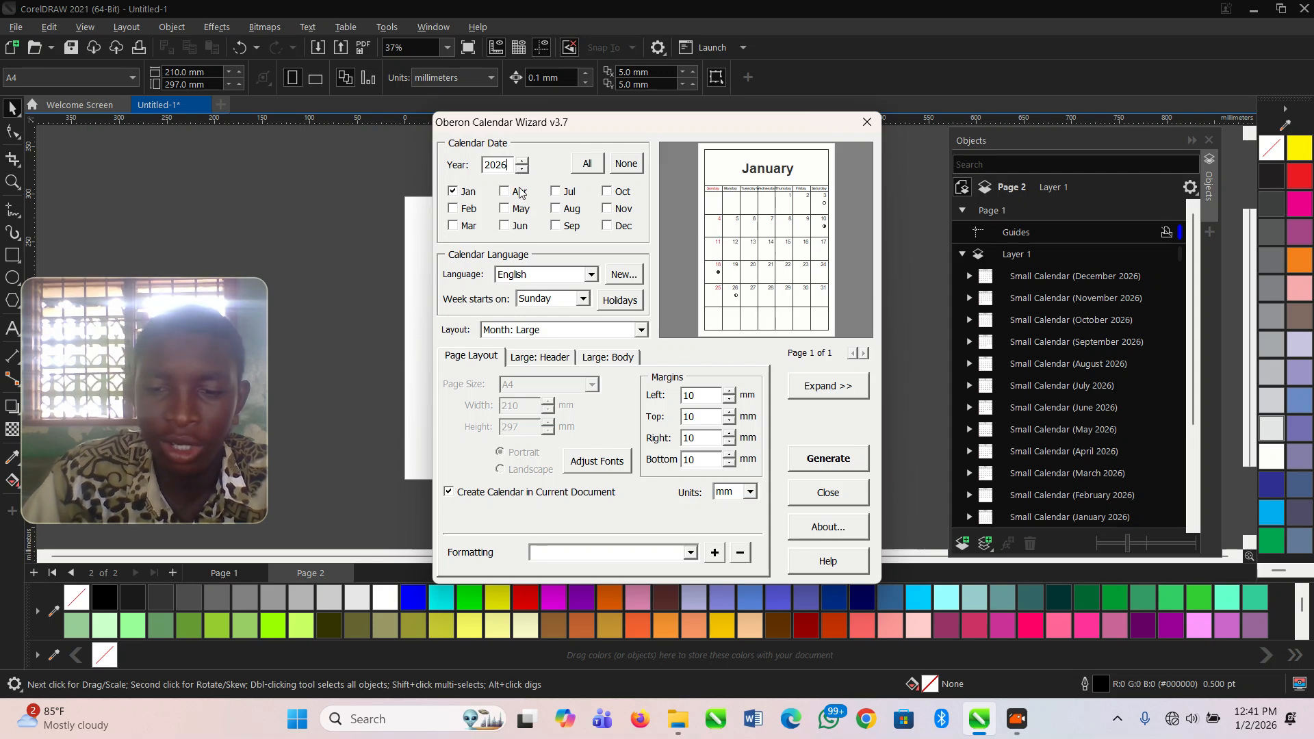
- Try other years for the calendar date and return the year to 2026
left_click(523, 162)
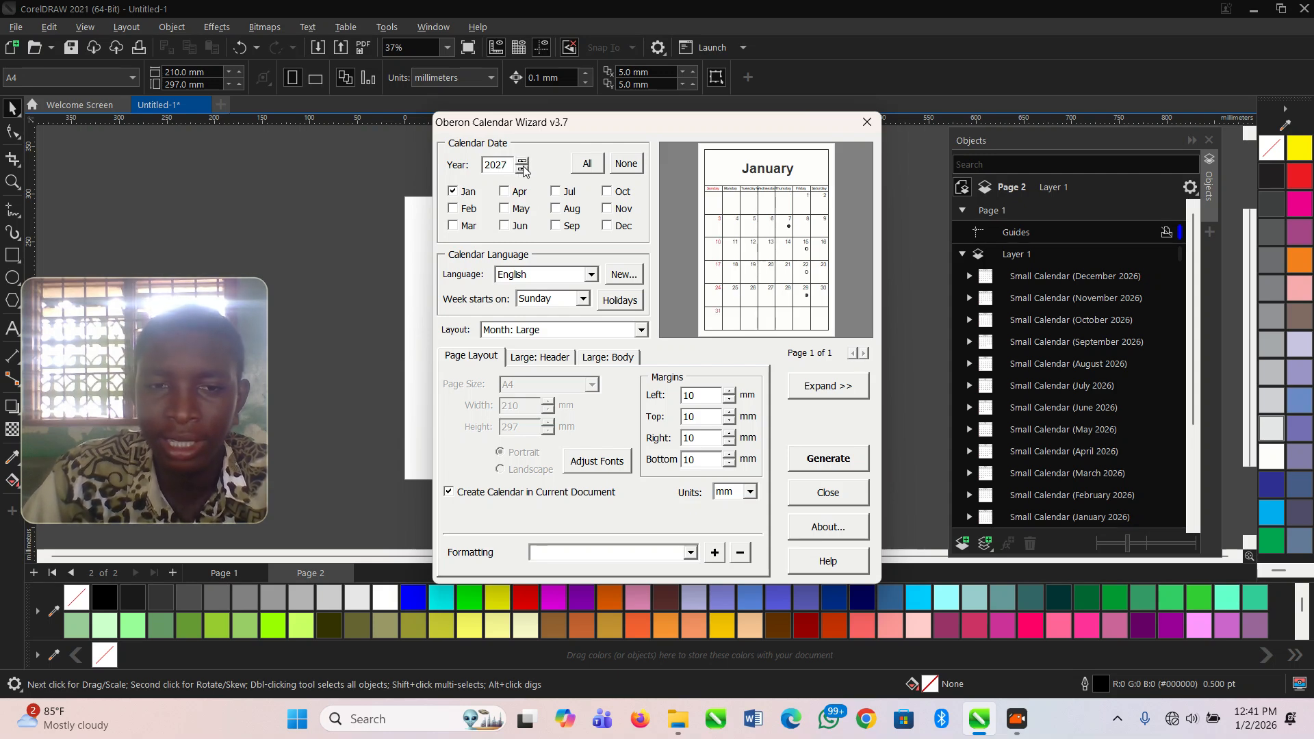
left_click(522, 170)
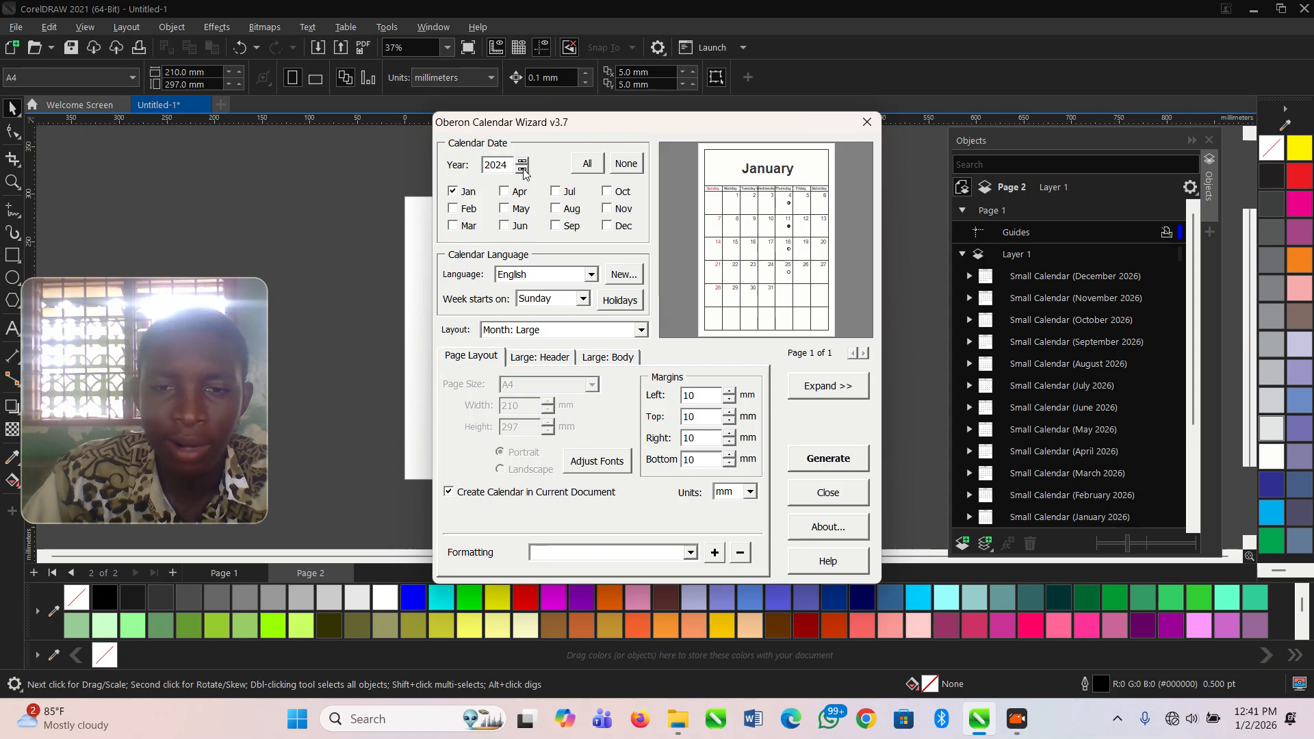
left_click(523, 161)
left_click(523, 162)
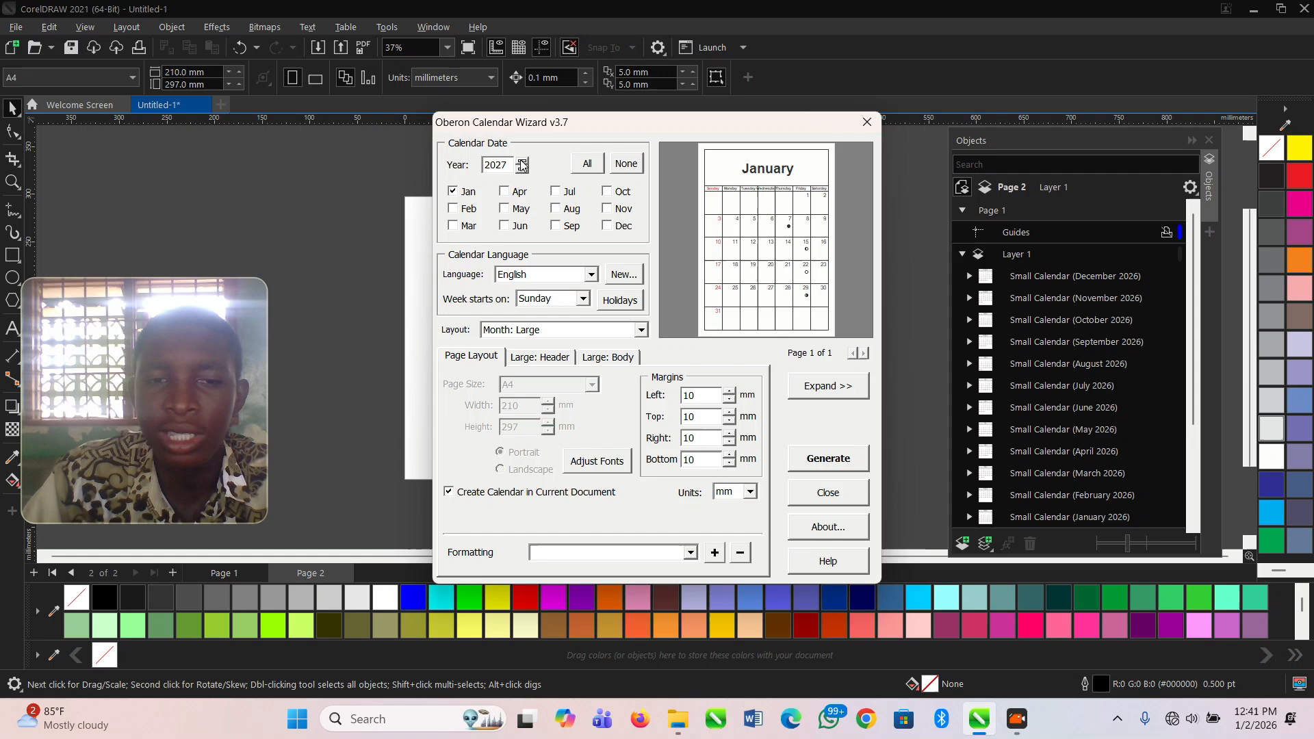
left_click(526, 170)
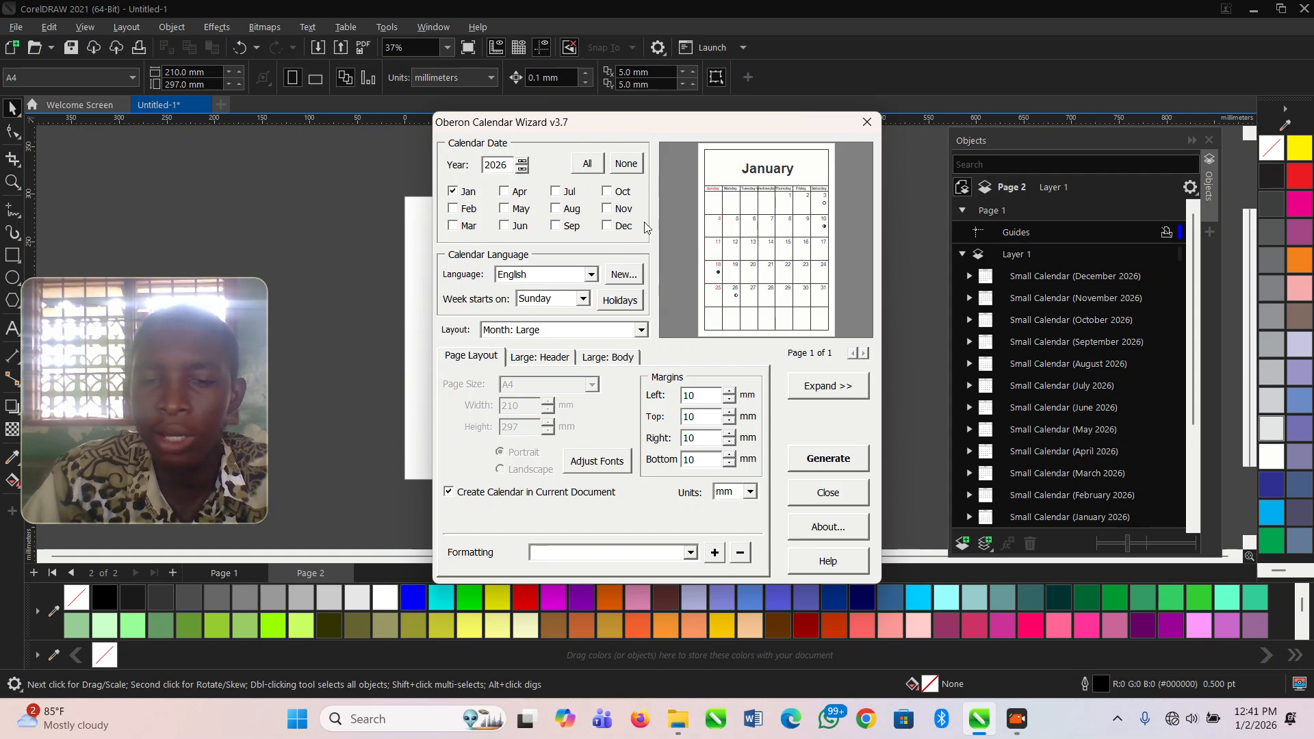
- Include all twelve months in the calendar and set its layout to Year: 12 Small [3x4]
left_click(588, 165)
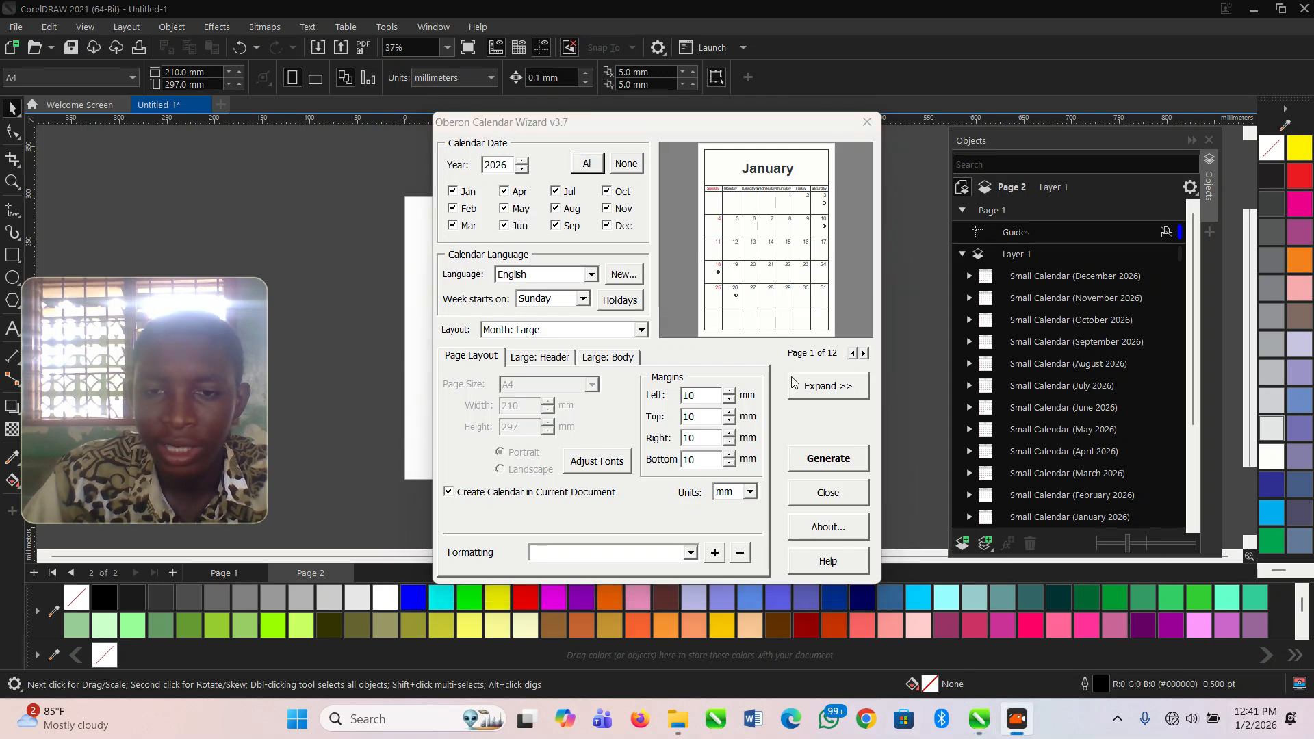
left_click(487, 424)
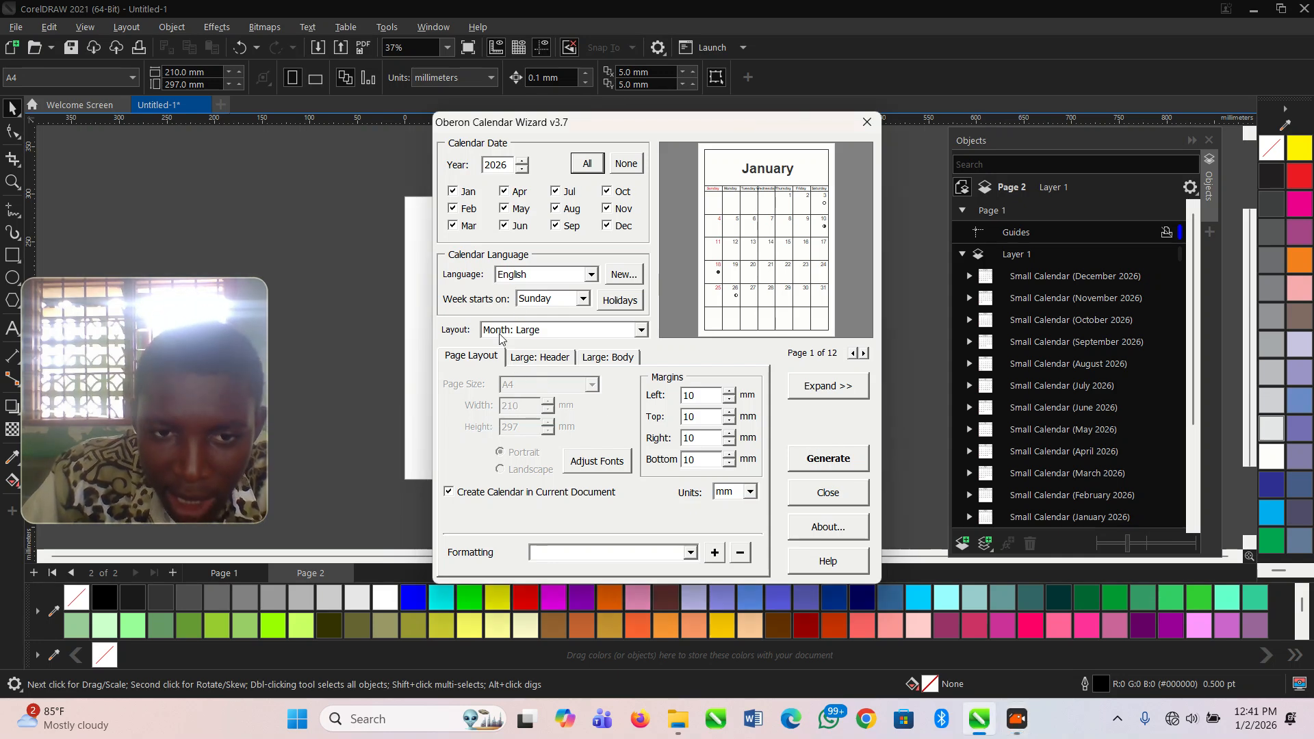
left_click(642, 330)
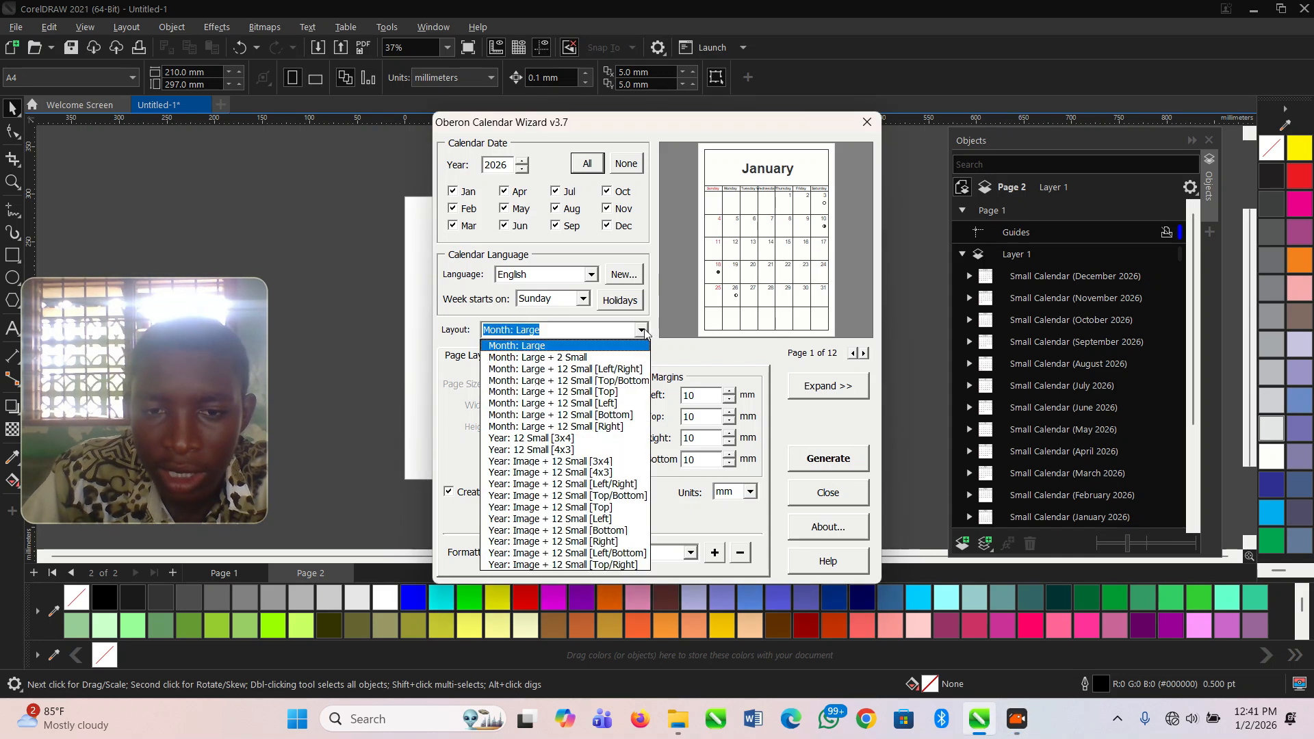
left_click(593, 444)
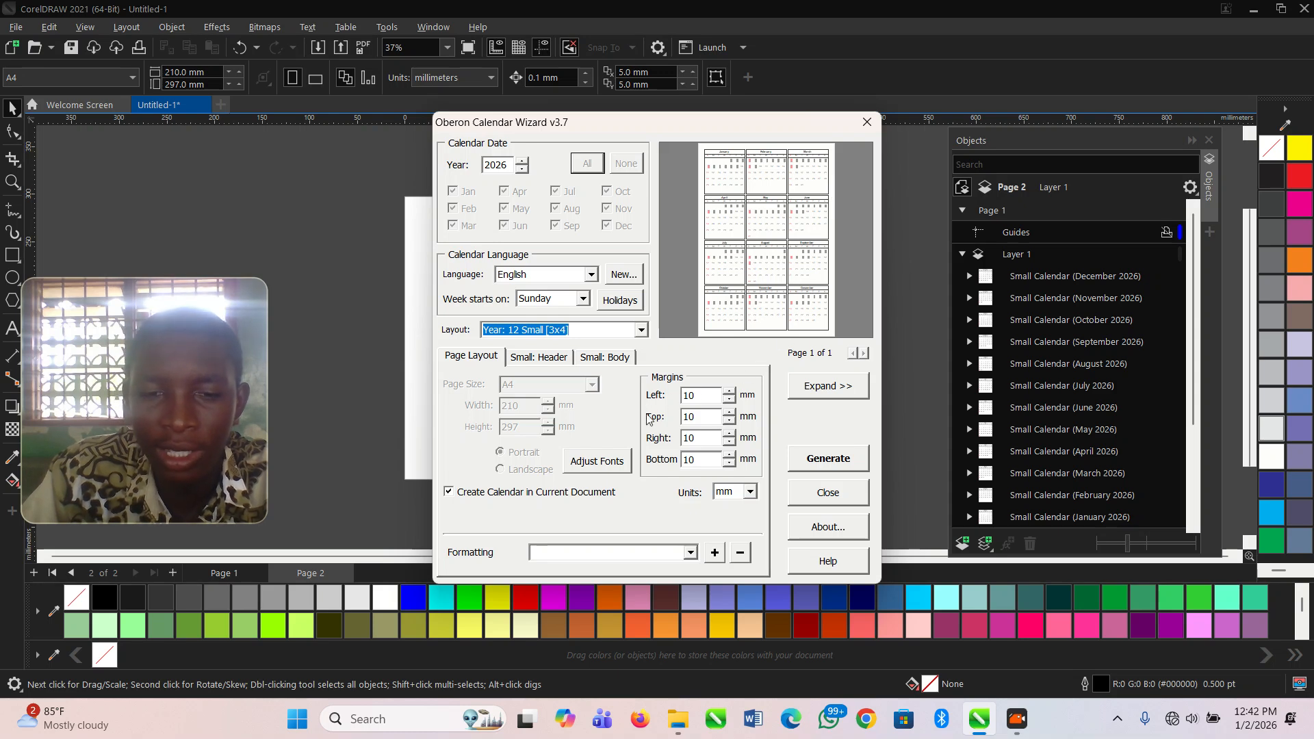
- Set the small calendar's title text colour to pinkish red #ED2D6B using the RGB colour model
left_click(466, 358)
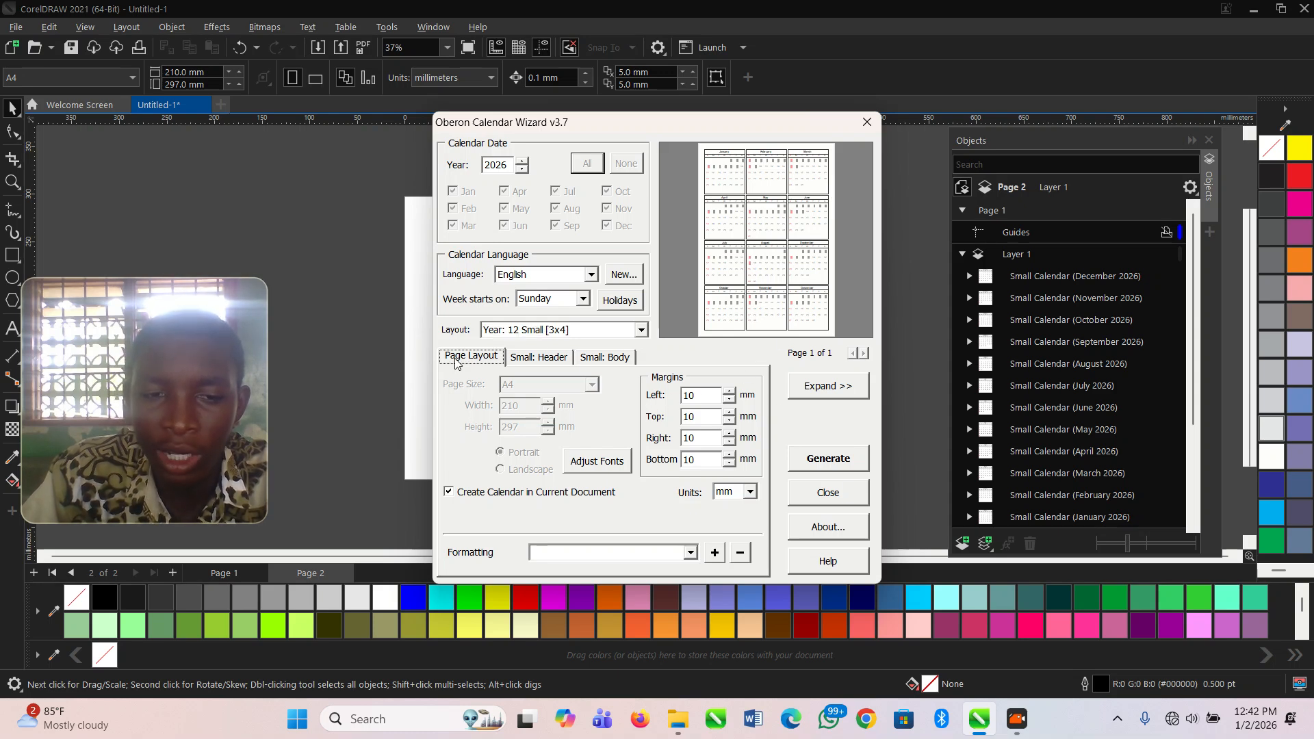
left_click(541, 357)
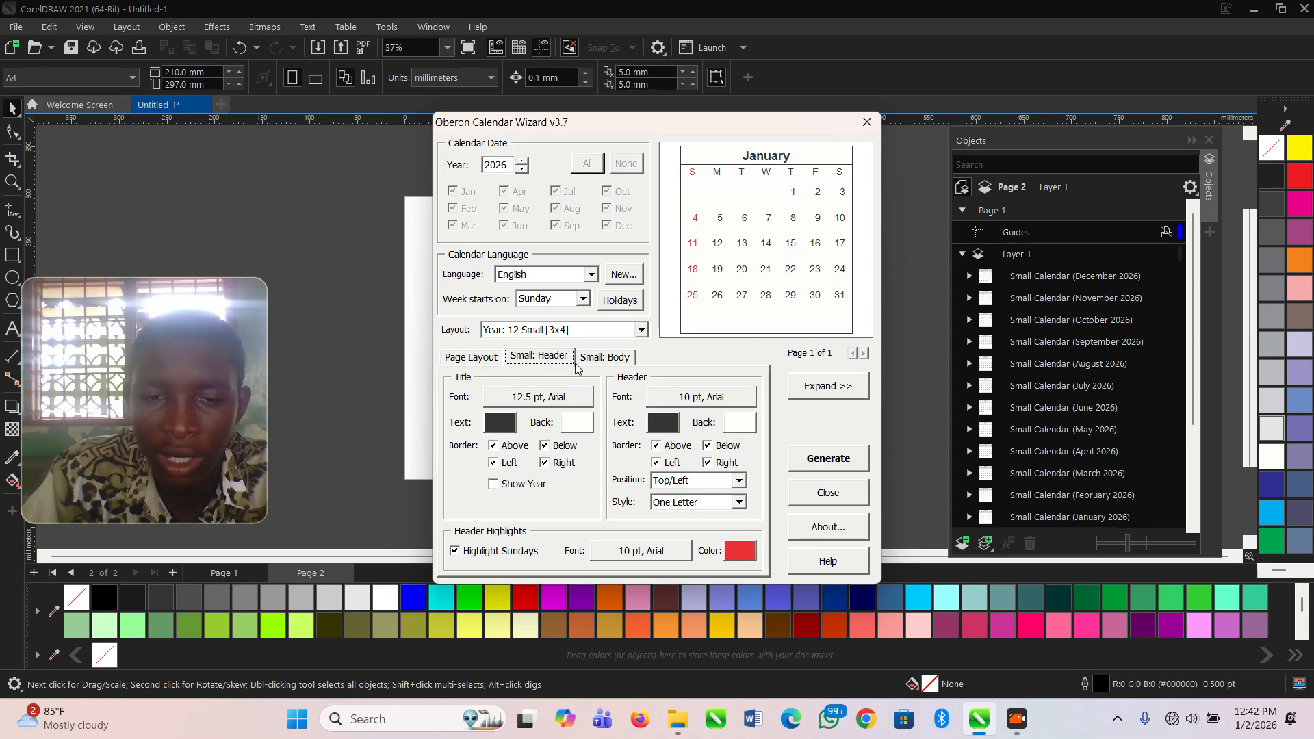
left_click(615, 361)
left_click(553, 363)
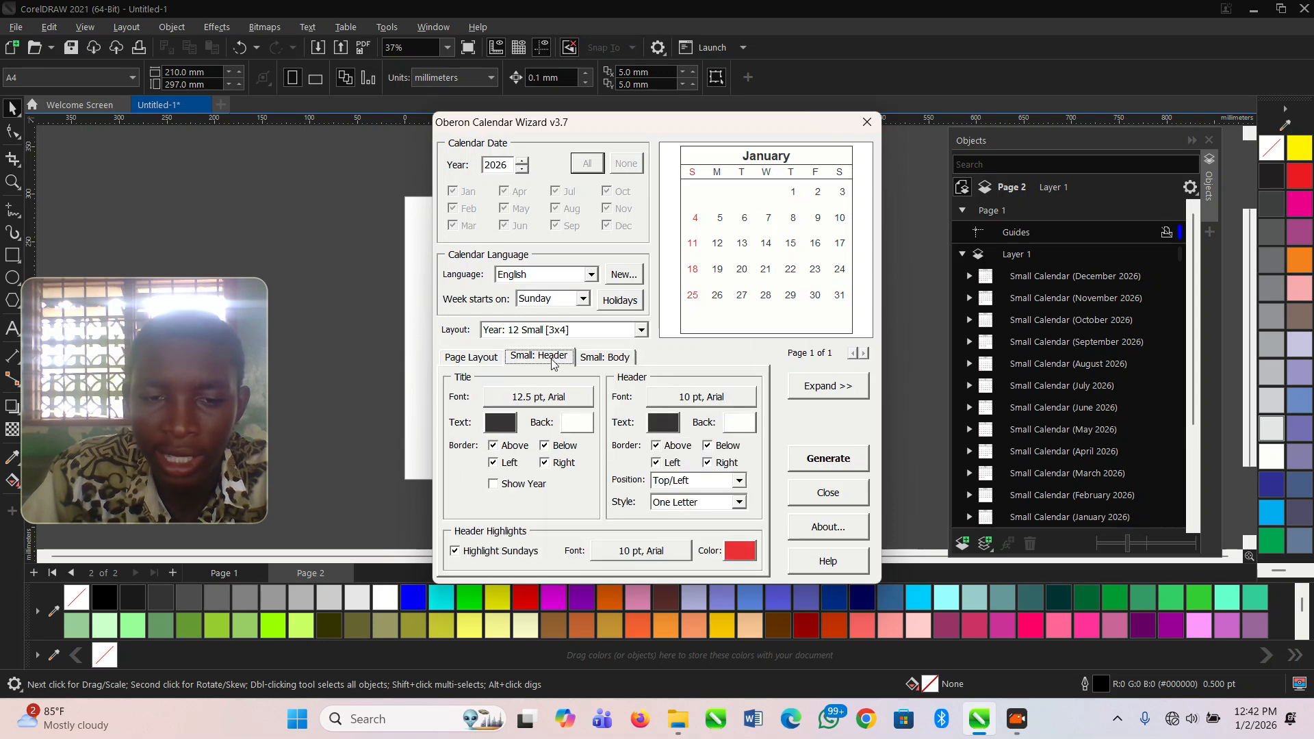
left_click(500, 422)
left_click_drag(584, 339, 601, 240)
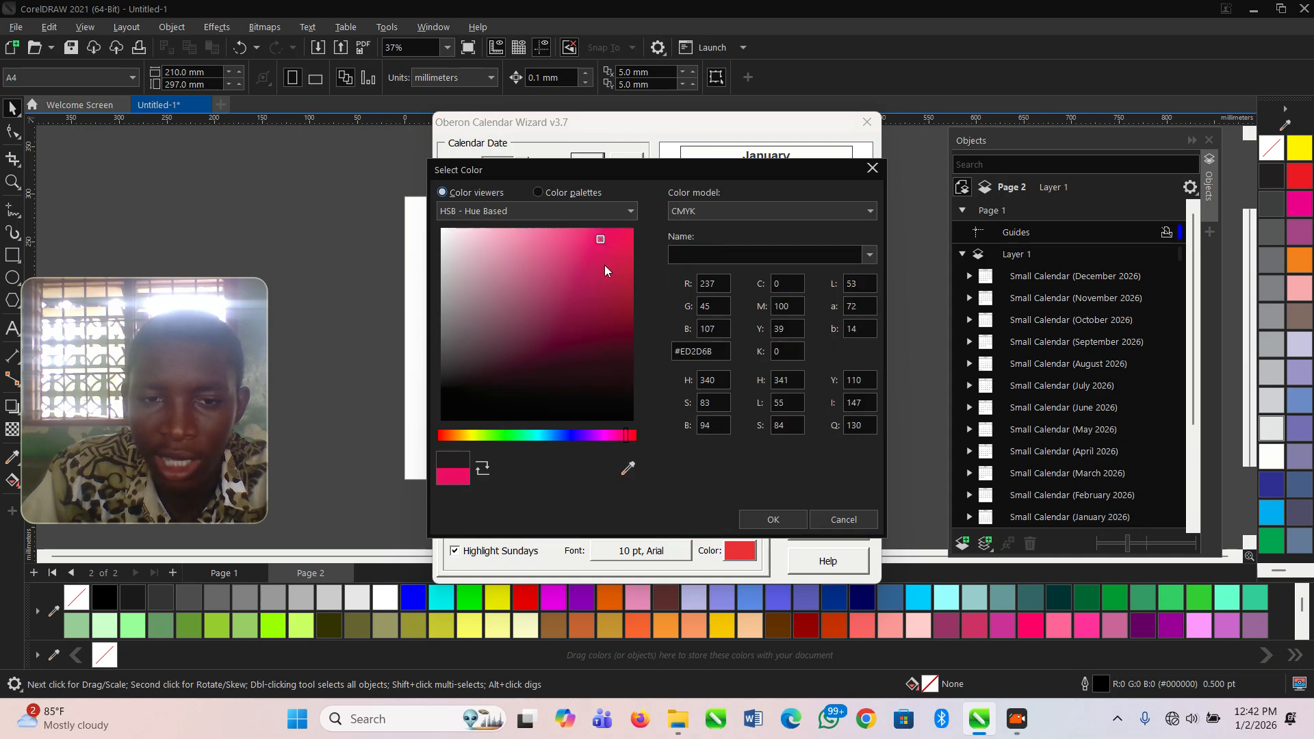
left_click(700, 212)
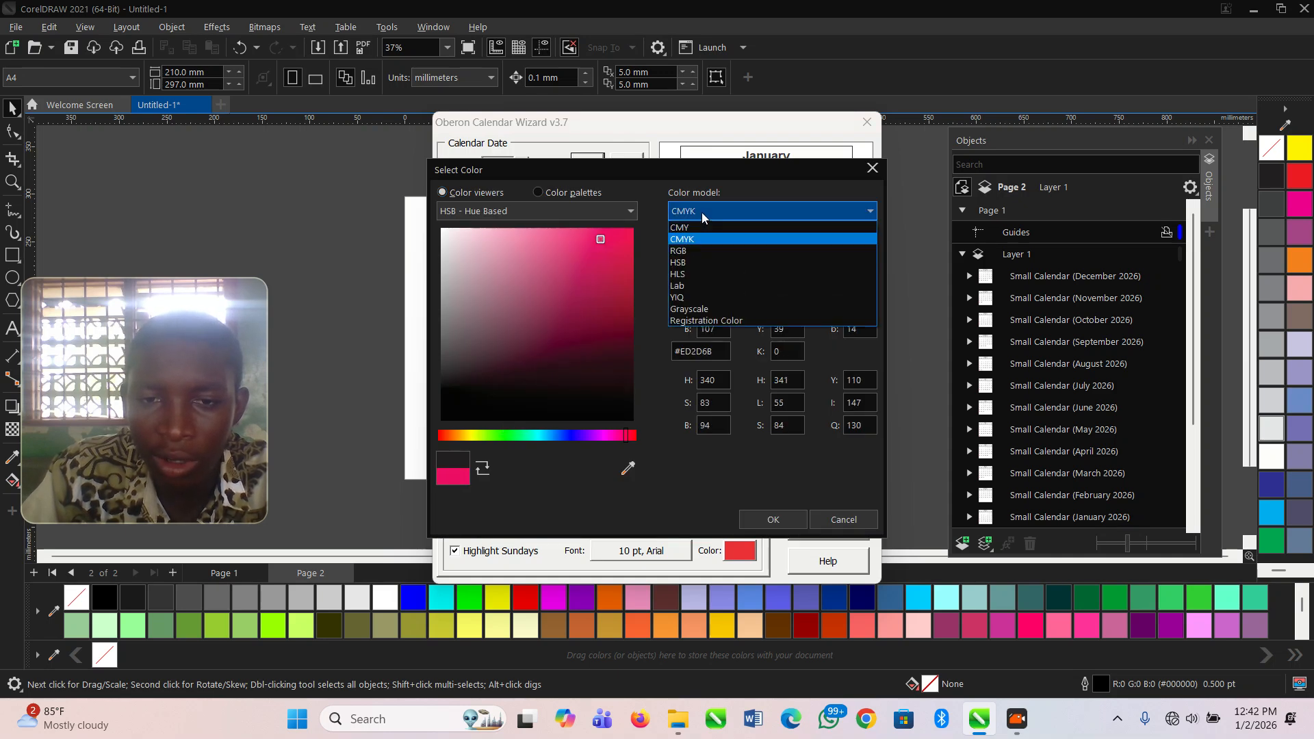
left_click(689, 257)
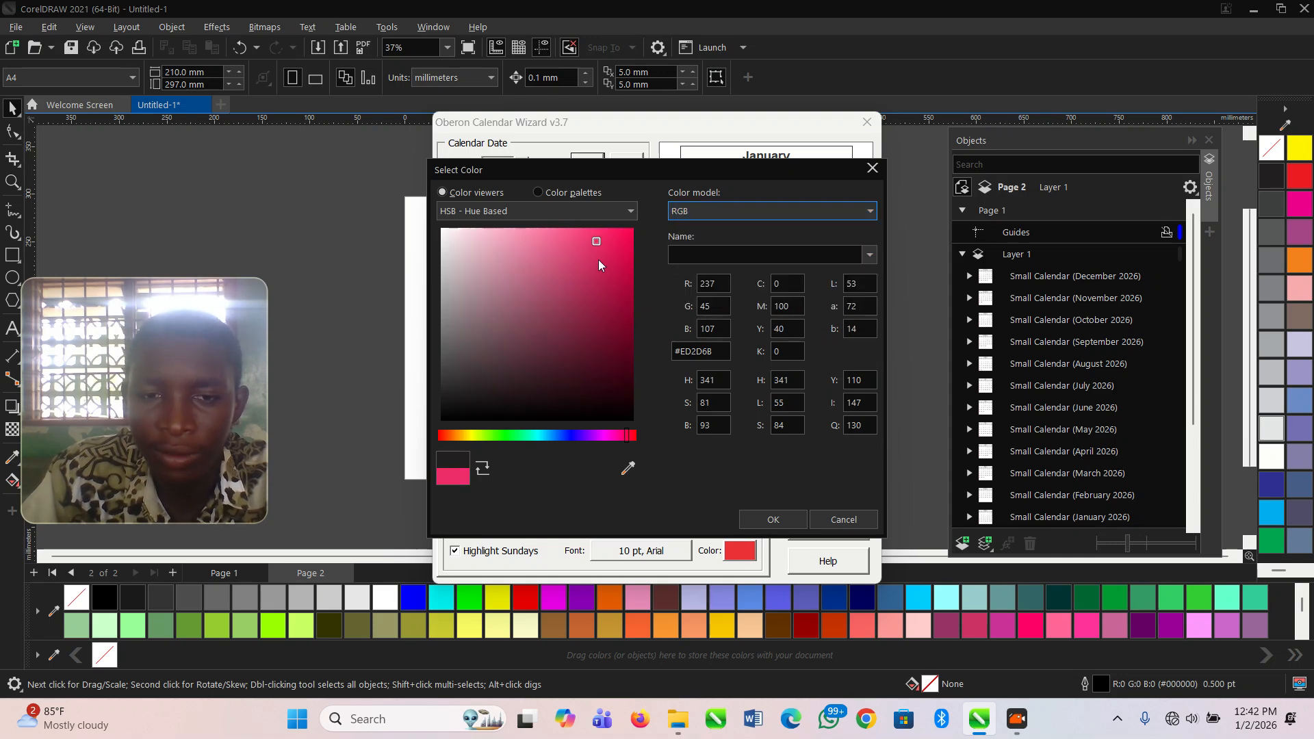
left_click(774, 519)
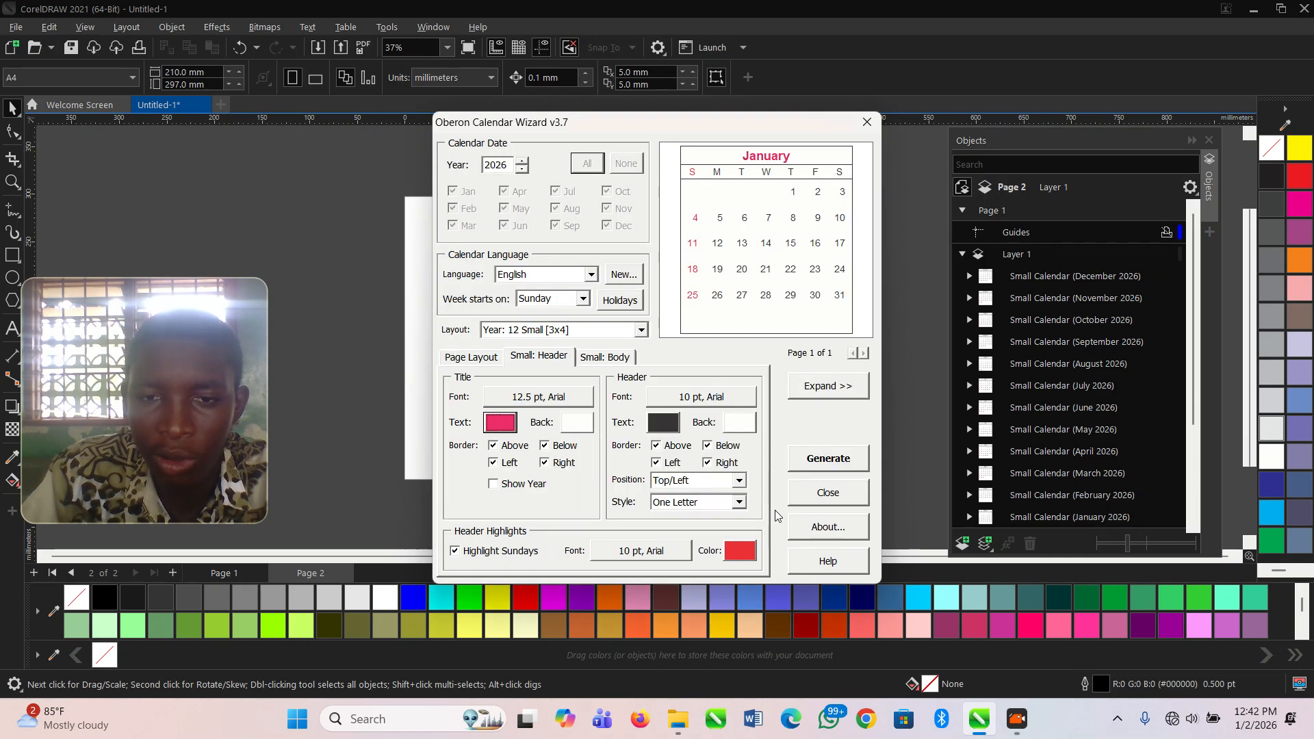
- Set the text colour of the small calendar's weekday header to blue #4257A4
left_click(667, 426)
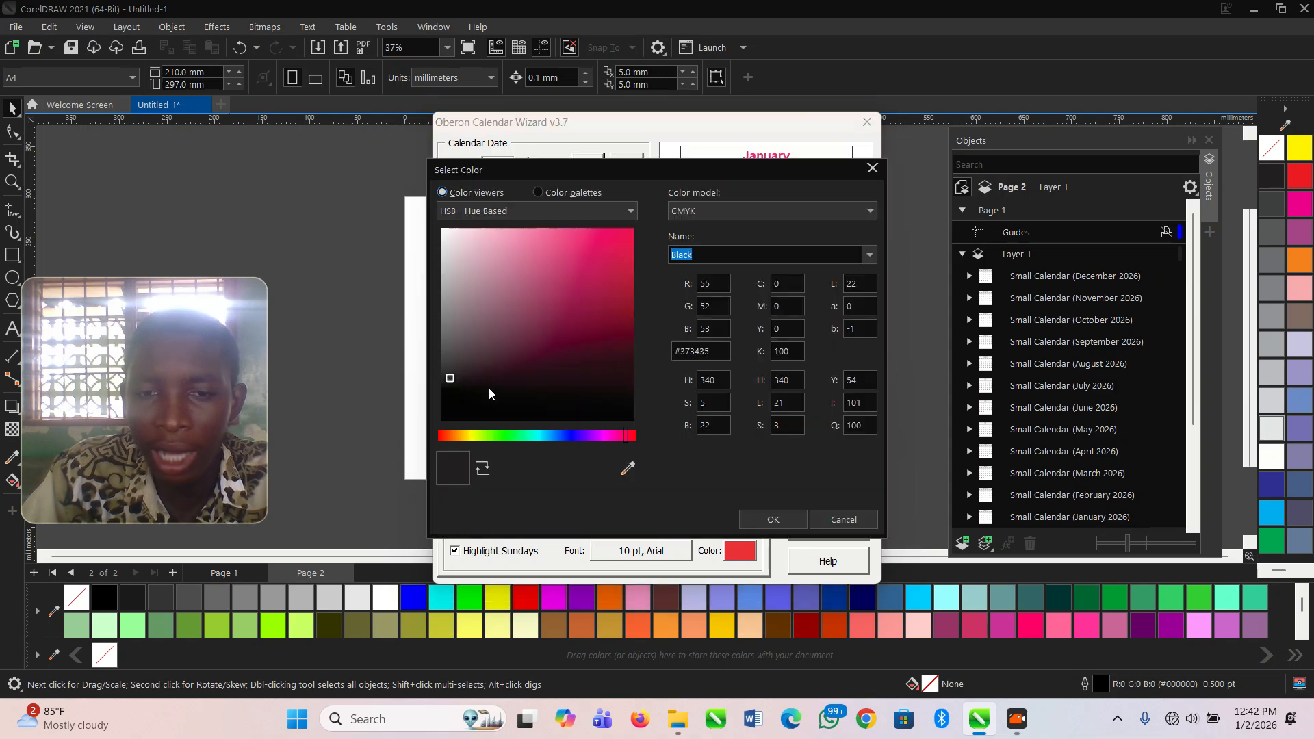
left_click_drag(566, 436, 560, 439)
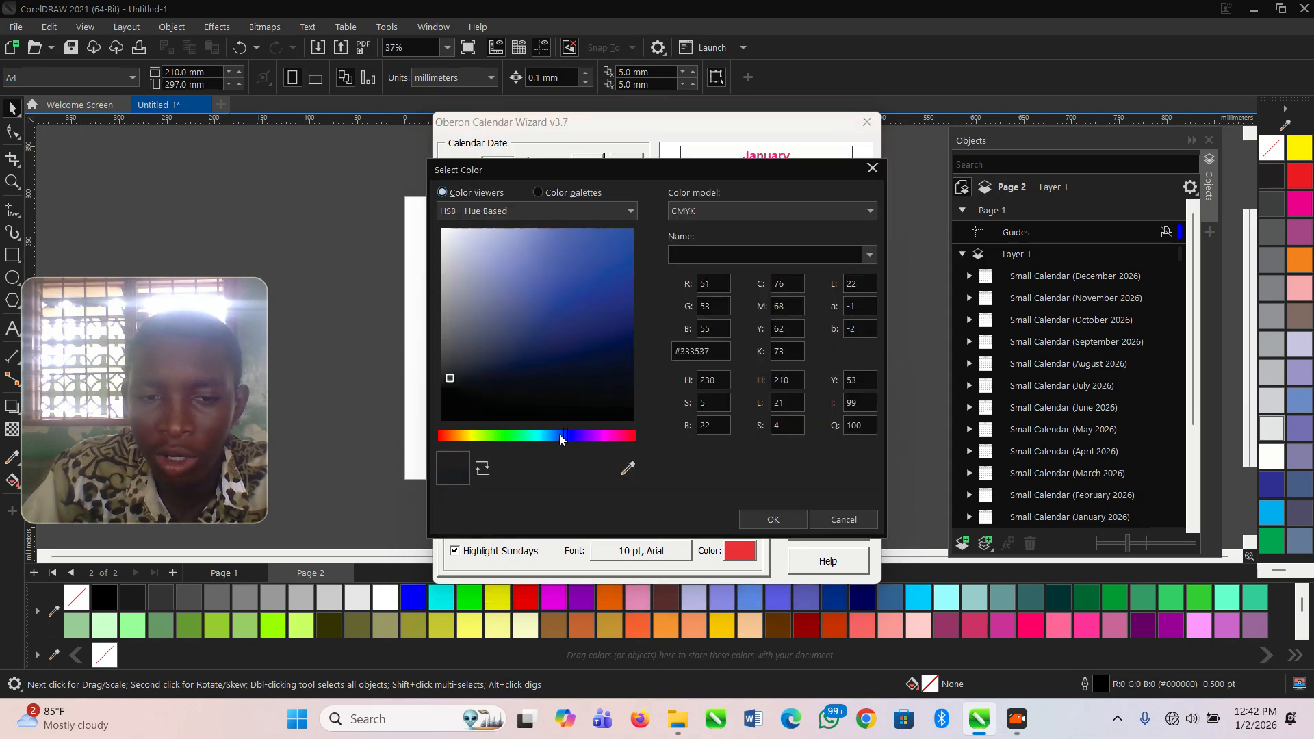
left_click_drag(460, 380, 593, 267)
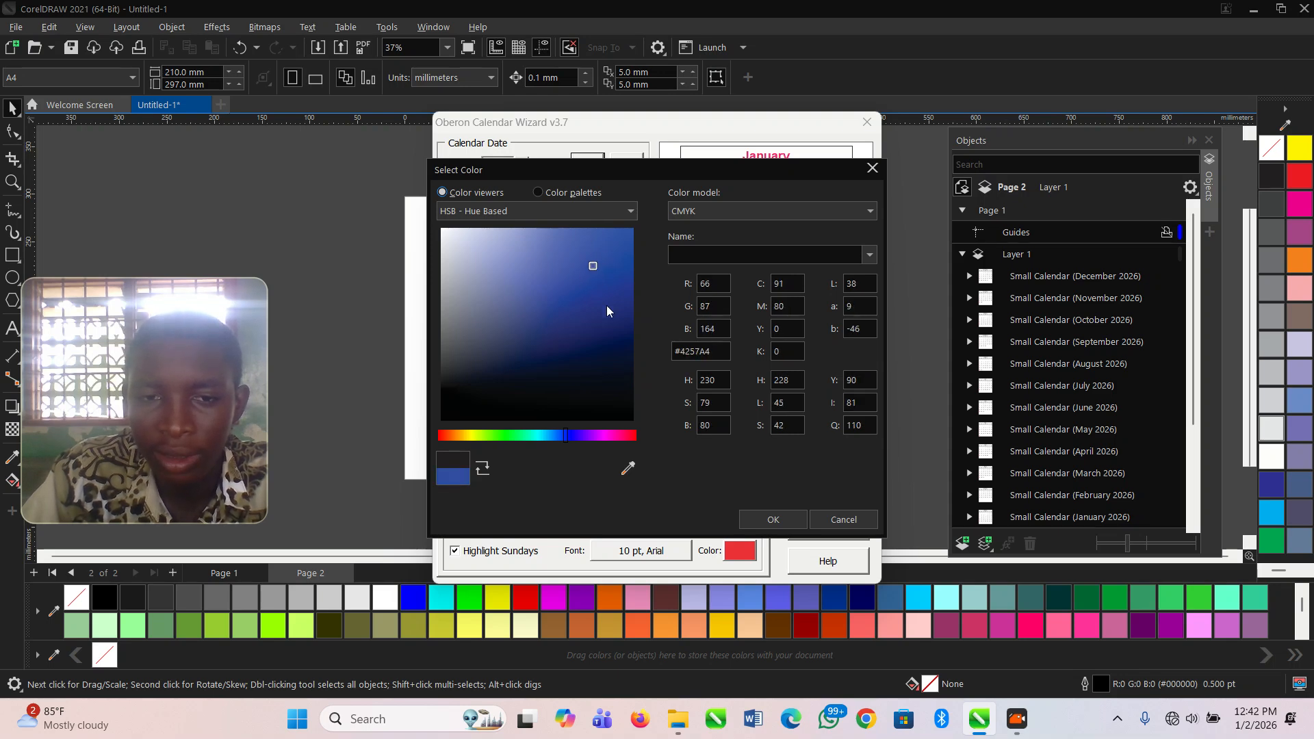
left_click(775, 520)
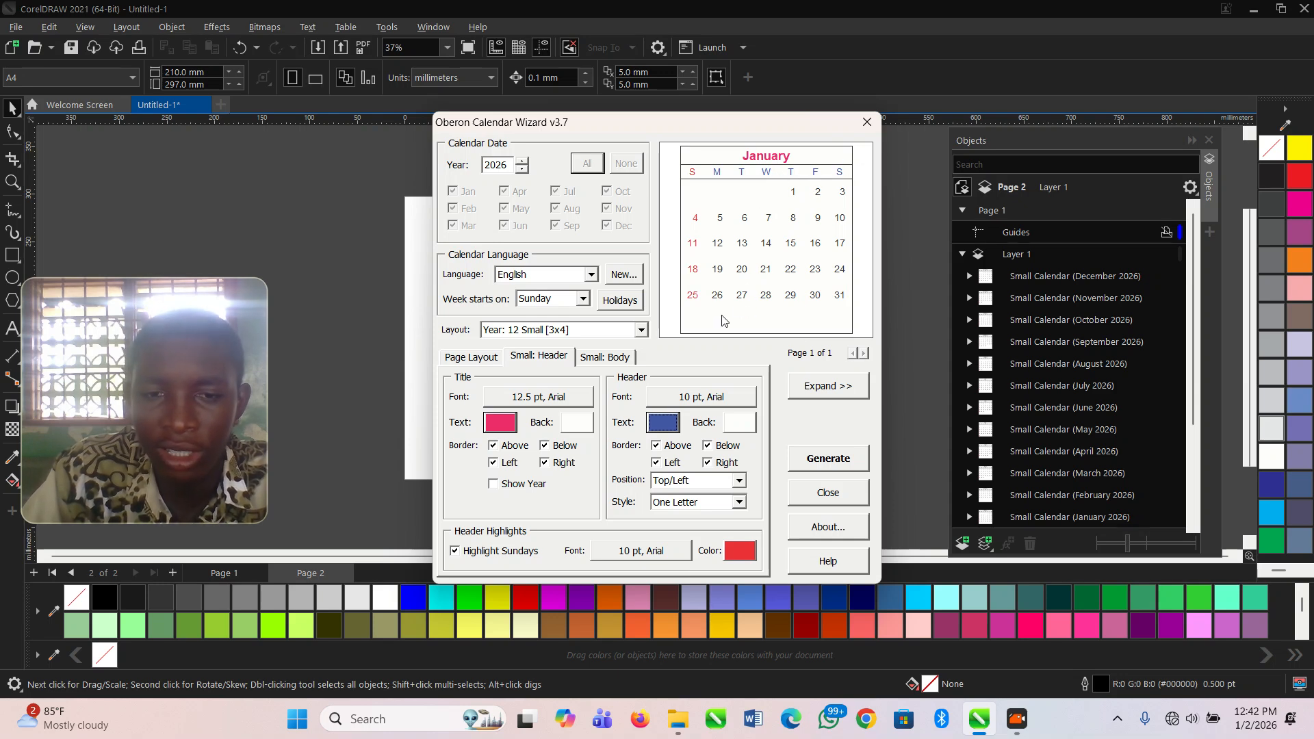
- Set the highlight colour for Sundays and holidays in the small calendar body to near-black #2D2A2A
left_click(609, 366)
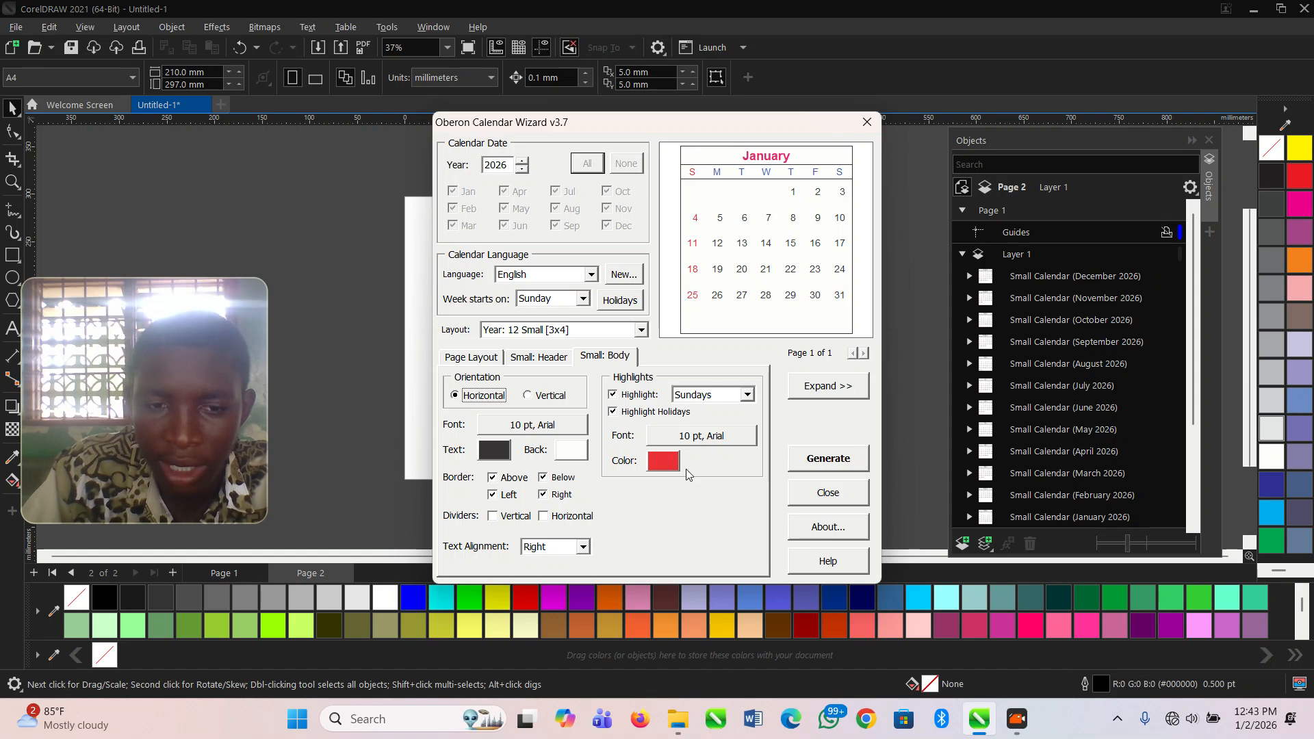
left_click(658, 463)
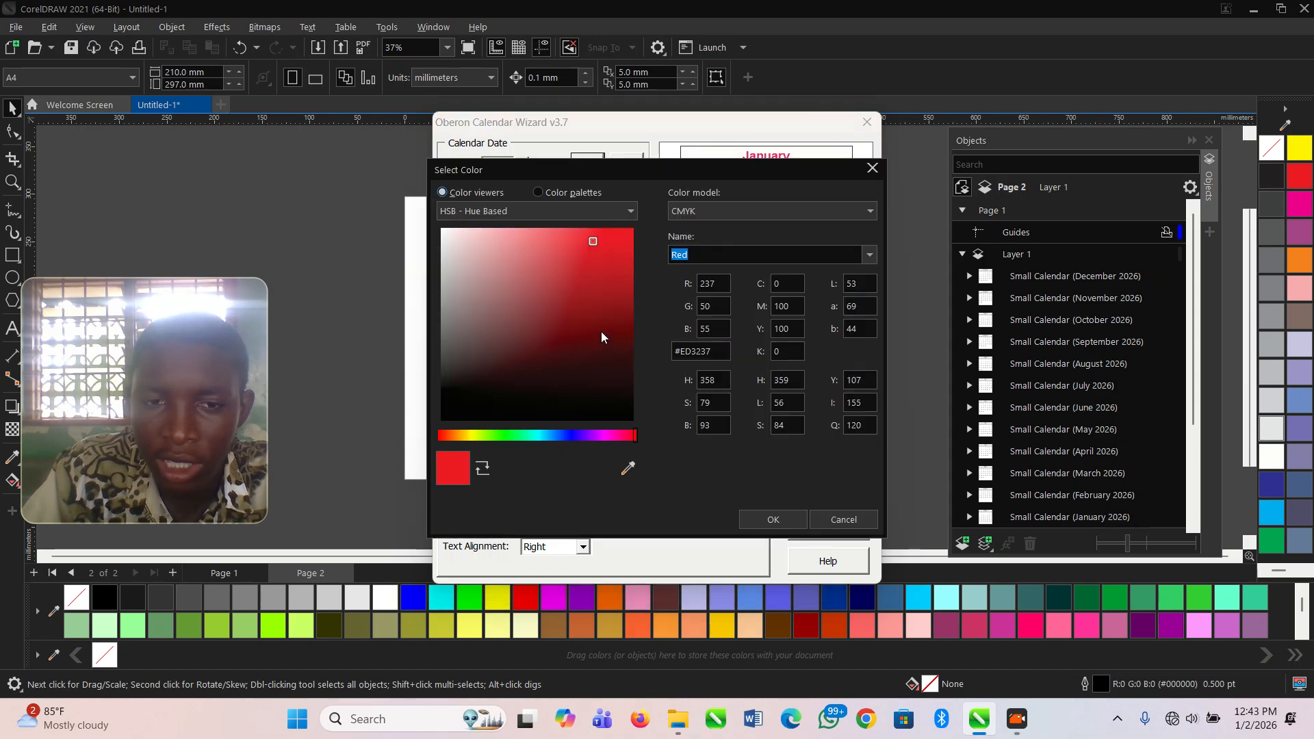
mouse_move(596, 239)
left_mouse_down()
mouse_move(597, 412)
mouse_move(568, 402)
left_mouse_up()
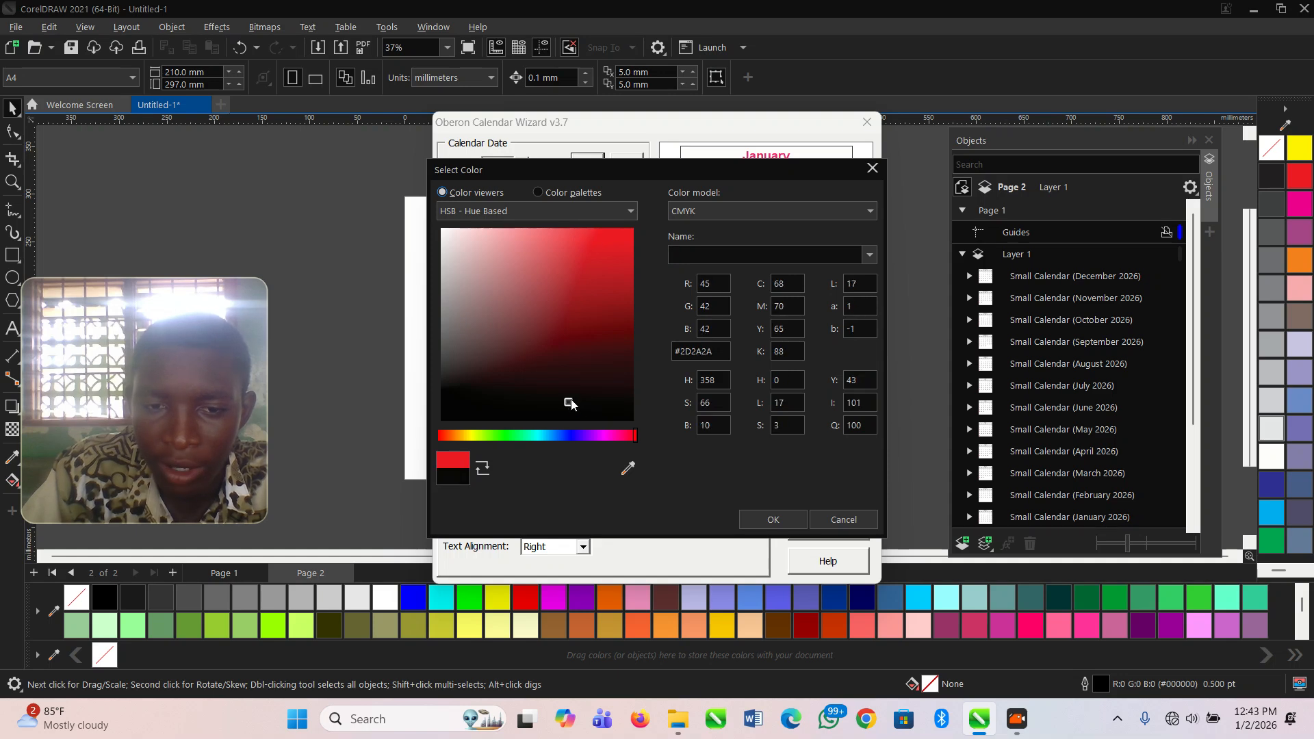
left_click(768, 519)
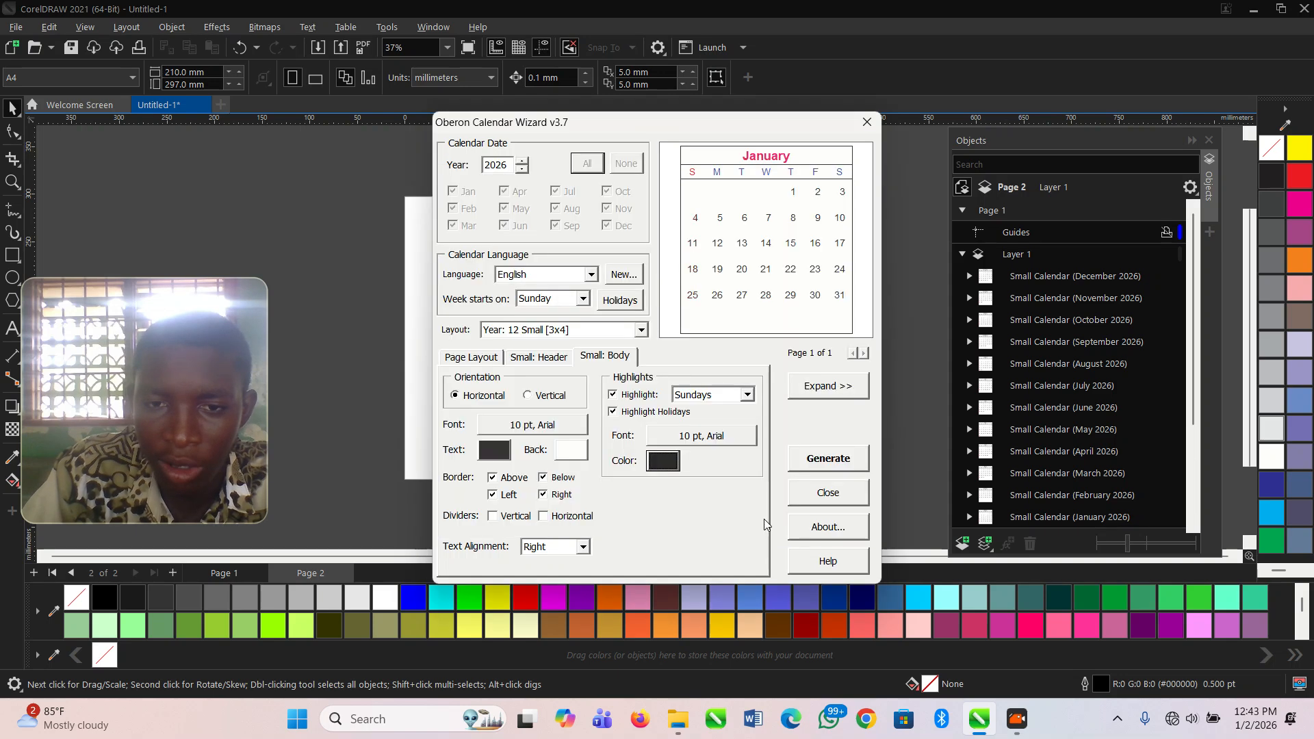
- Set the small calendar's body text colour to pink #EE4880 and generate the calendar in the current document
left_click(499, 449)
mouse_move(564, 385)
left_mouse_down()
mouse_move(564, 240)
mouse_move(575, 237)
left_mouse_up()
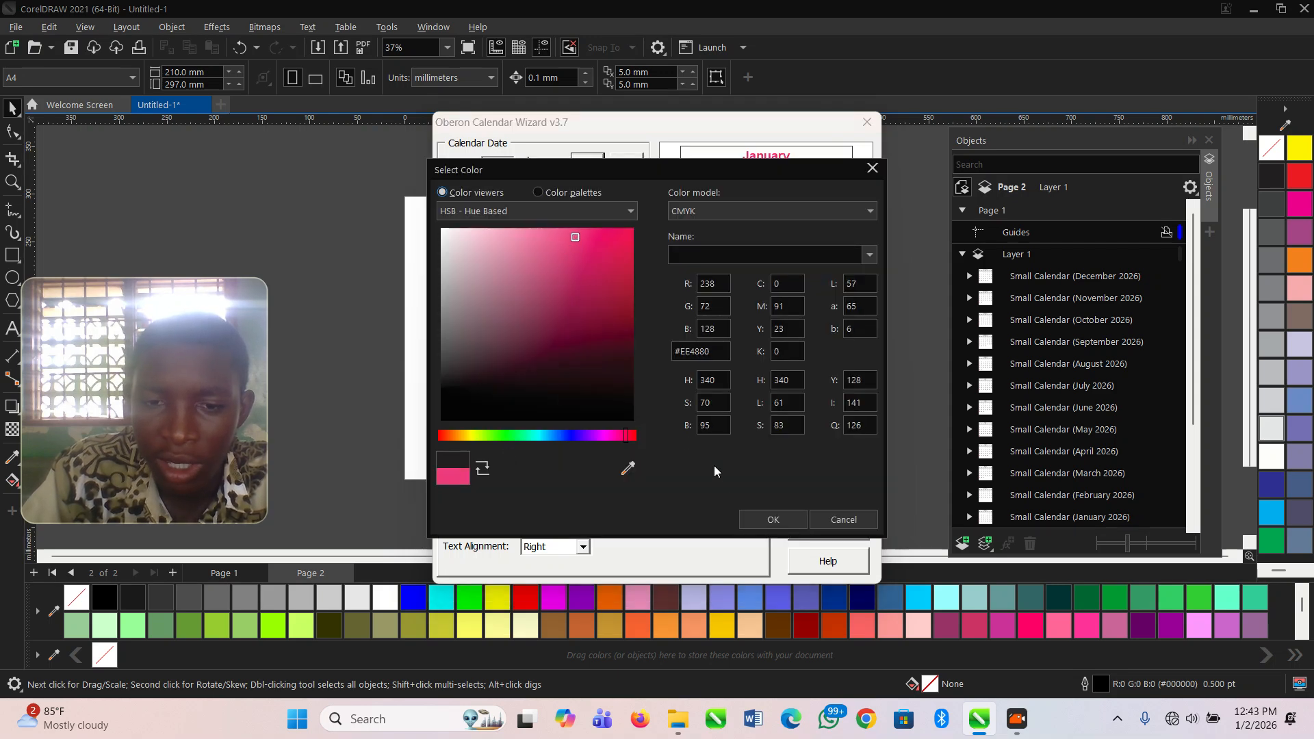
left_click(772, 520)
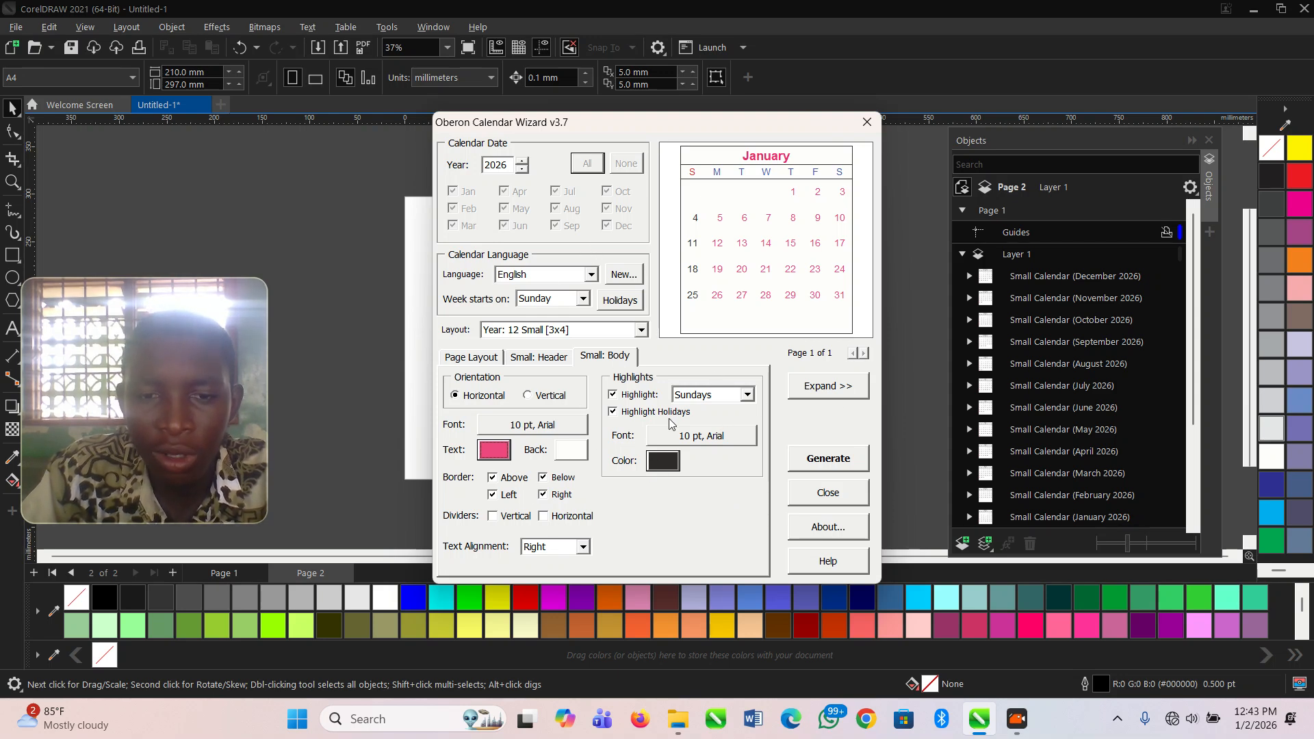
left_click(833, 464)
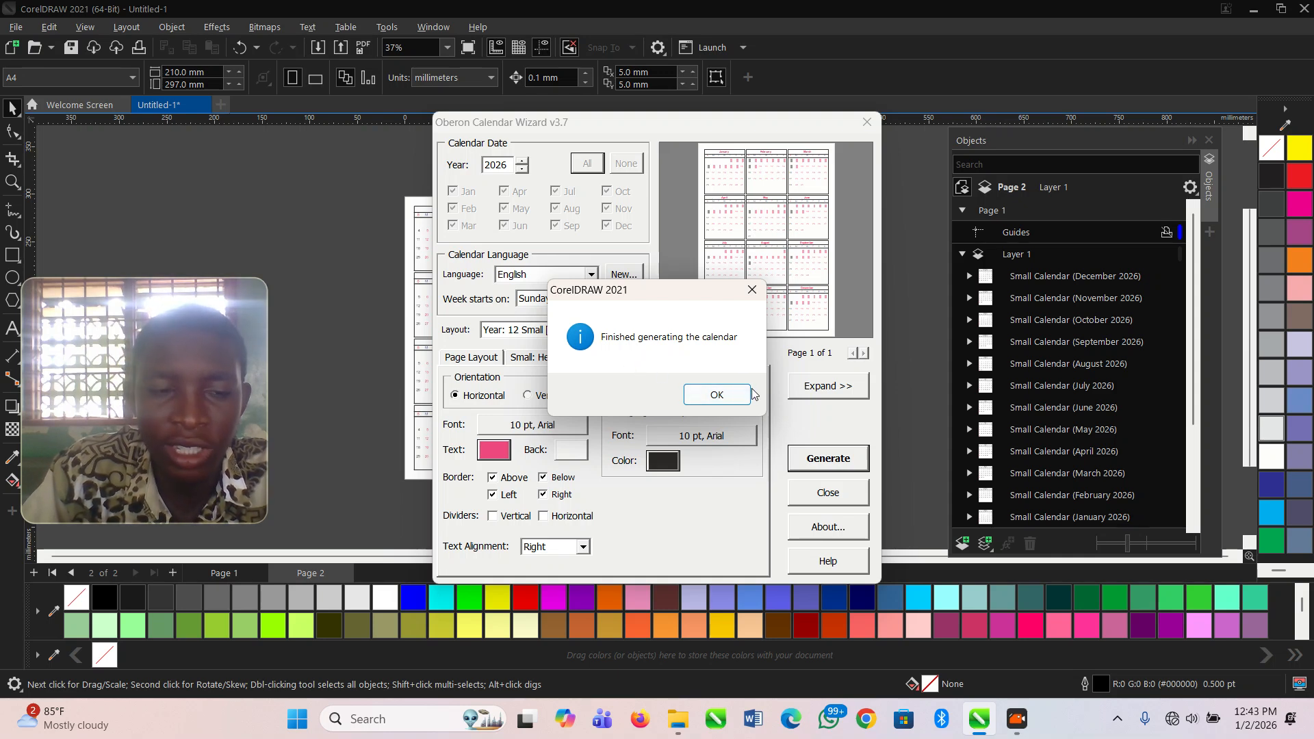
- Dismiss the completion message, close the Calendar Wizard and deselect the generated calendar
left_click(726, 407)
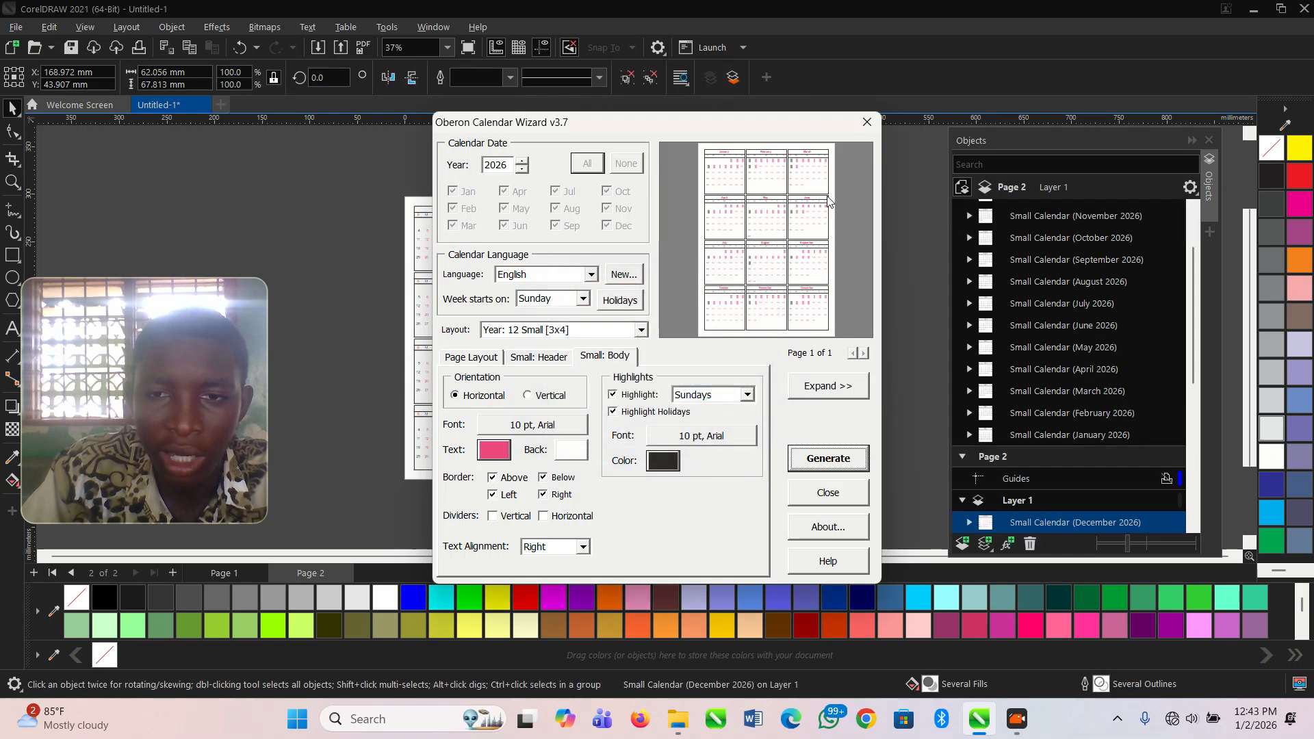
left_click(865, 123)
left_click(710, 350)
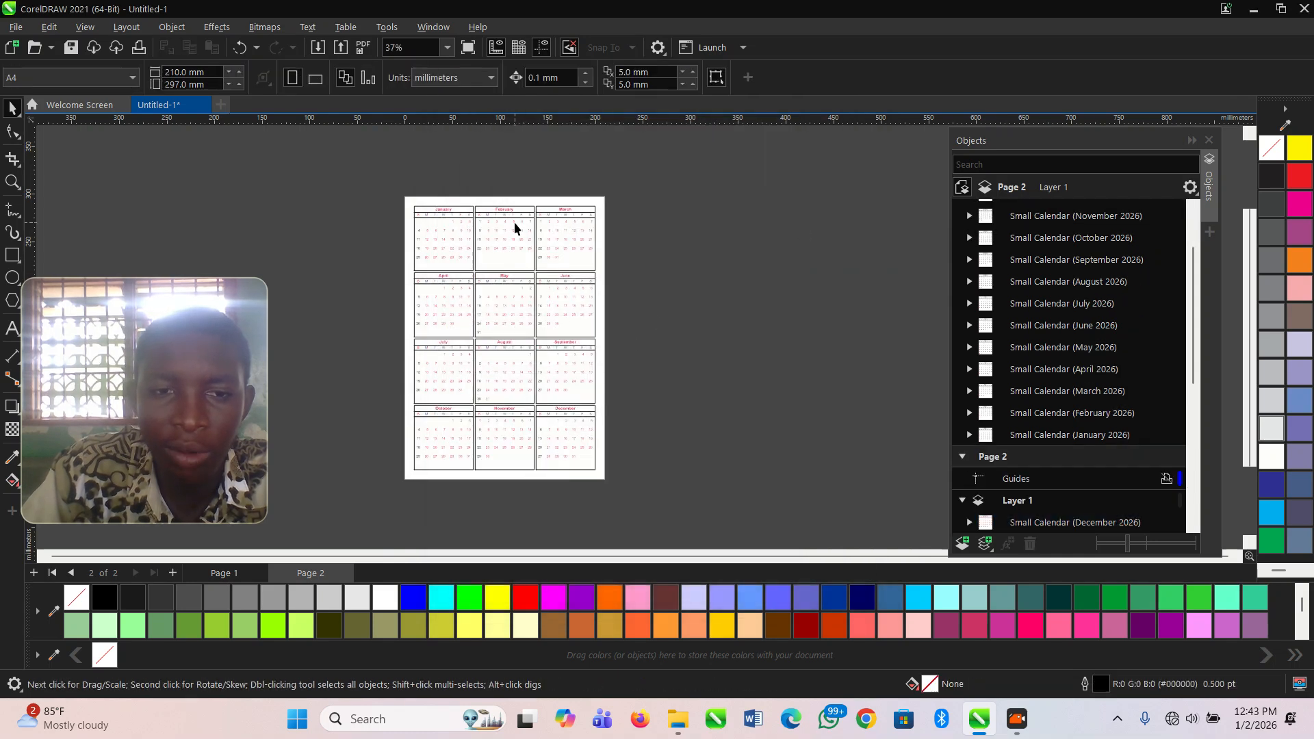
- Examine the generated 2026 calendar on Page 2, checking the layout and text colours of the months from January to December
scroll(398, 206, "up", 3)
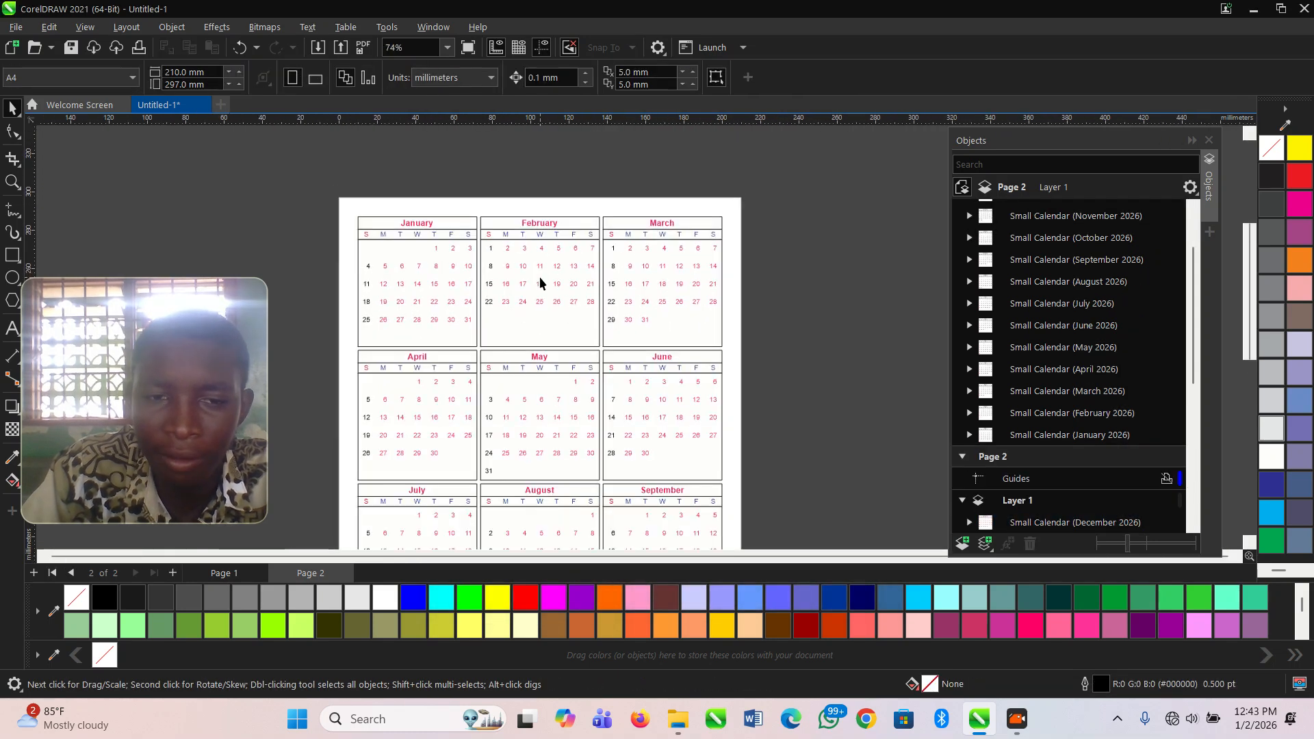
left_click(540, 279)
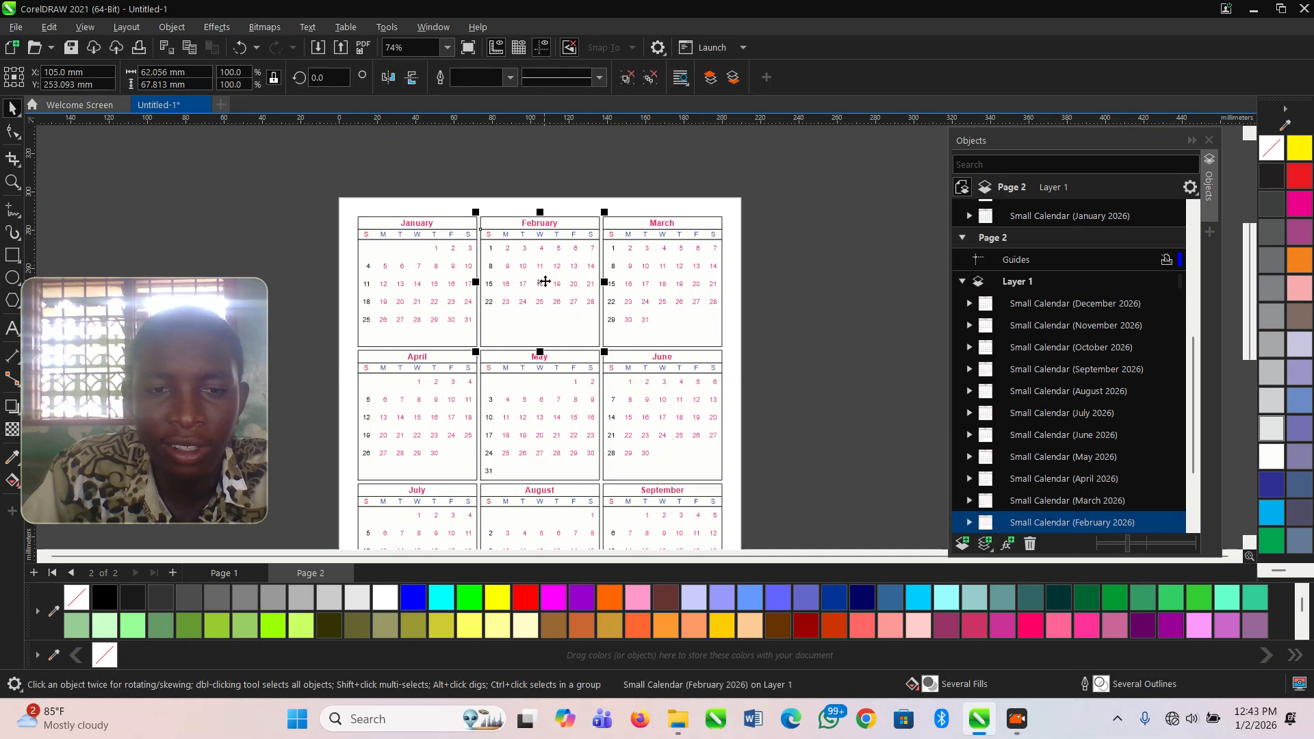
scroll(754, 351, "down", 4)
scroll(649, 494, "up", 5)
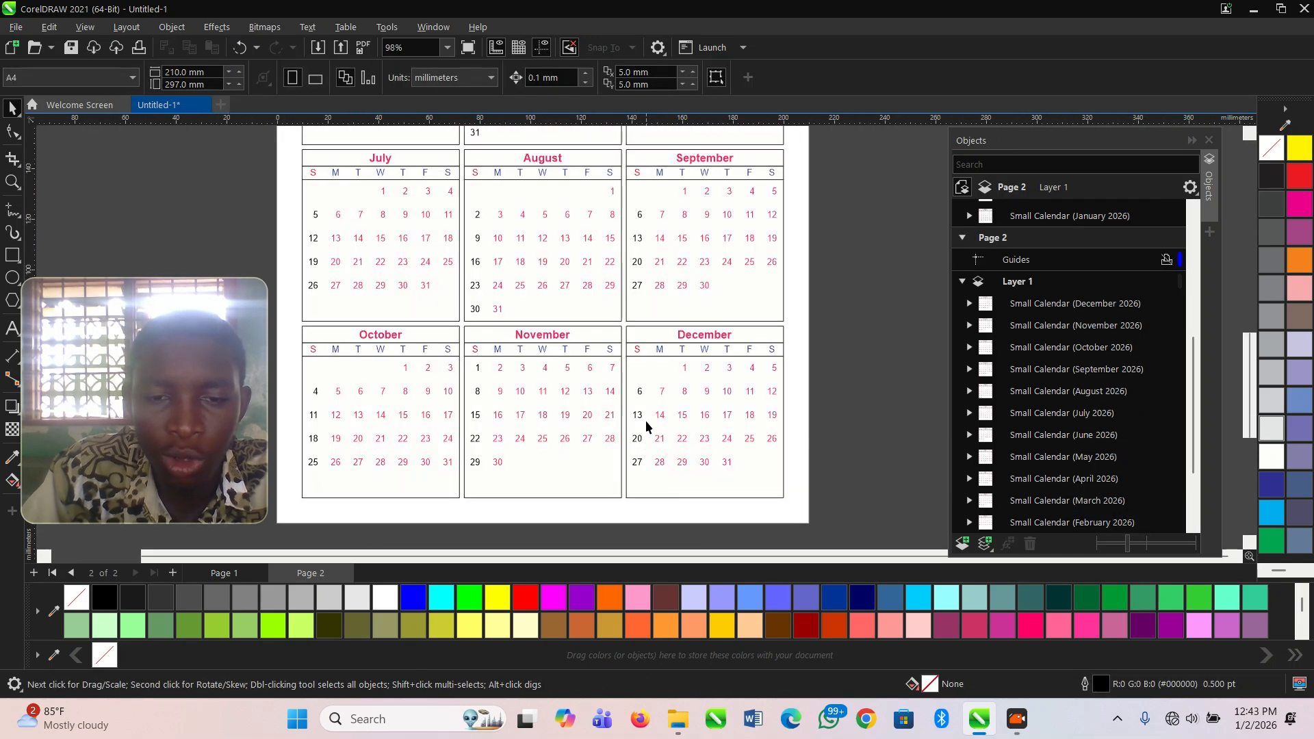
scroll(695, 411, "down", 4)
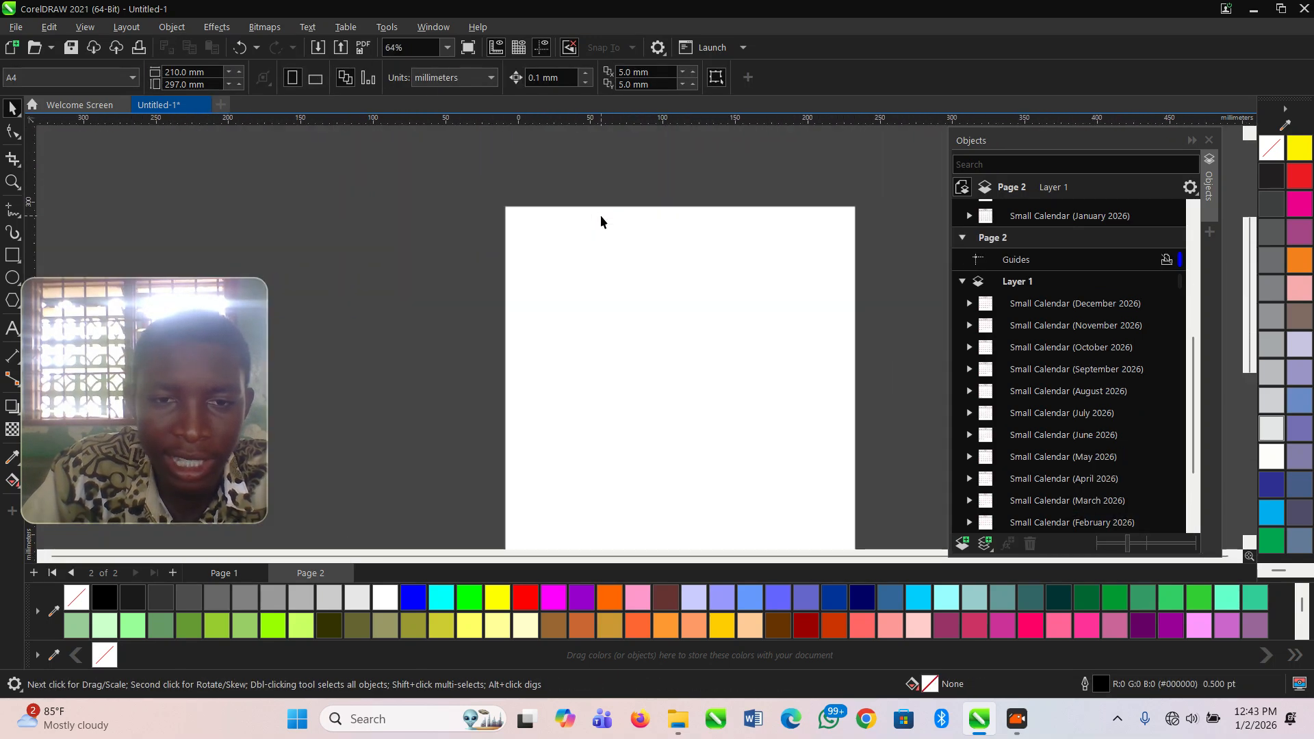
scroll(558, 241, "up", 6)
scroll(479, 229, "down", 4)
scroll(547, 233, "down", 2)
scroll(618, 235, "up", 3)
scroll(619, 235, "down", 6)
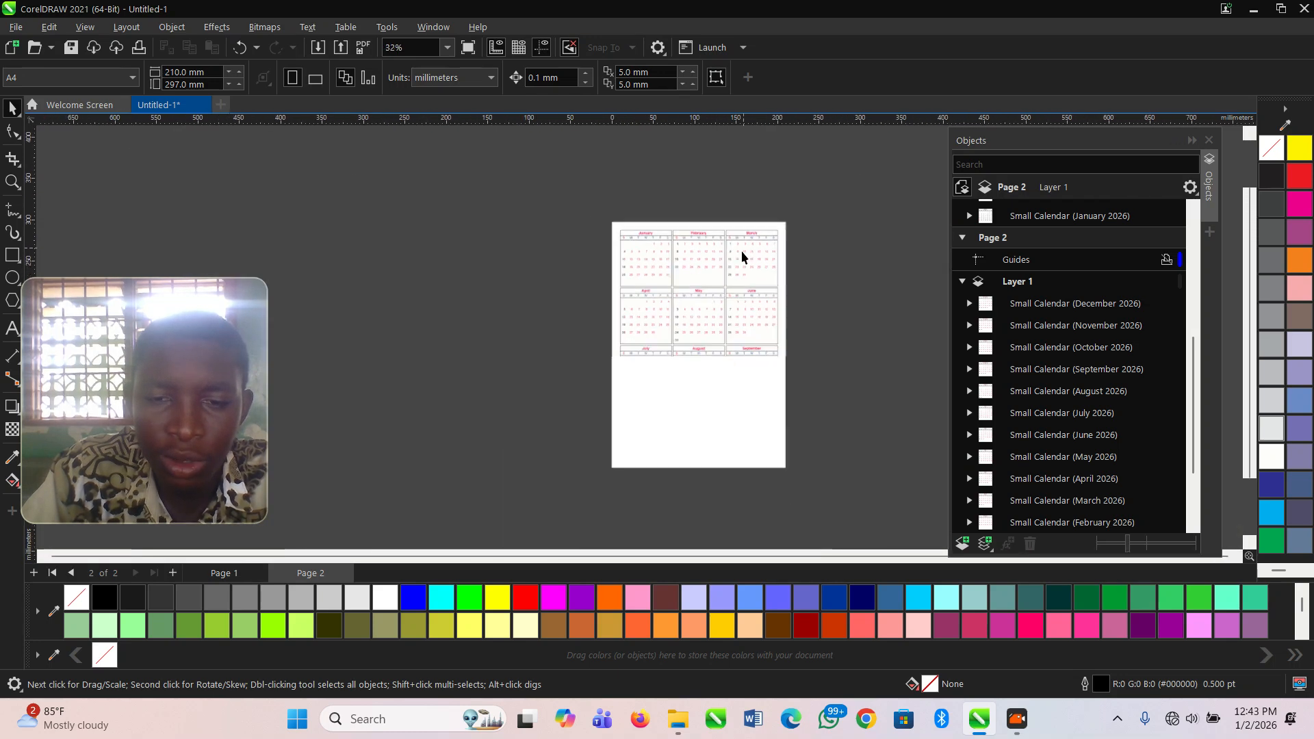
scroll(763, 416, "up", 3)
scroll(762, 416, "down", 5)
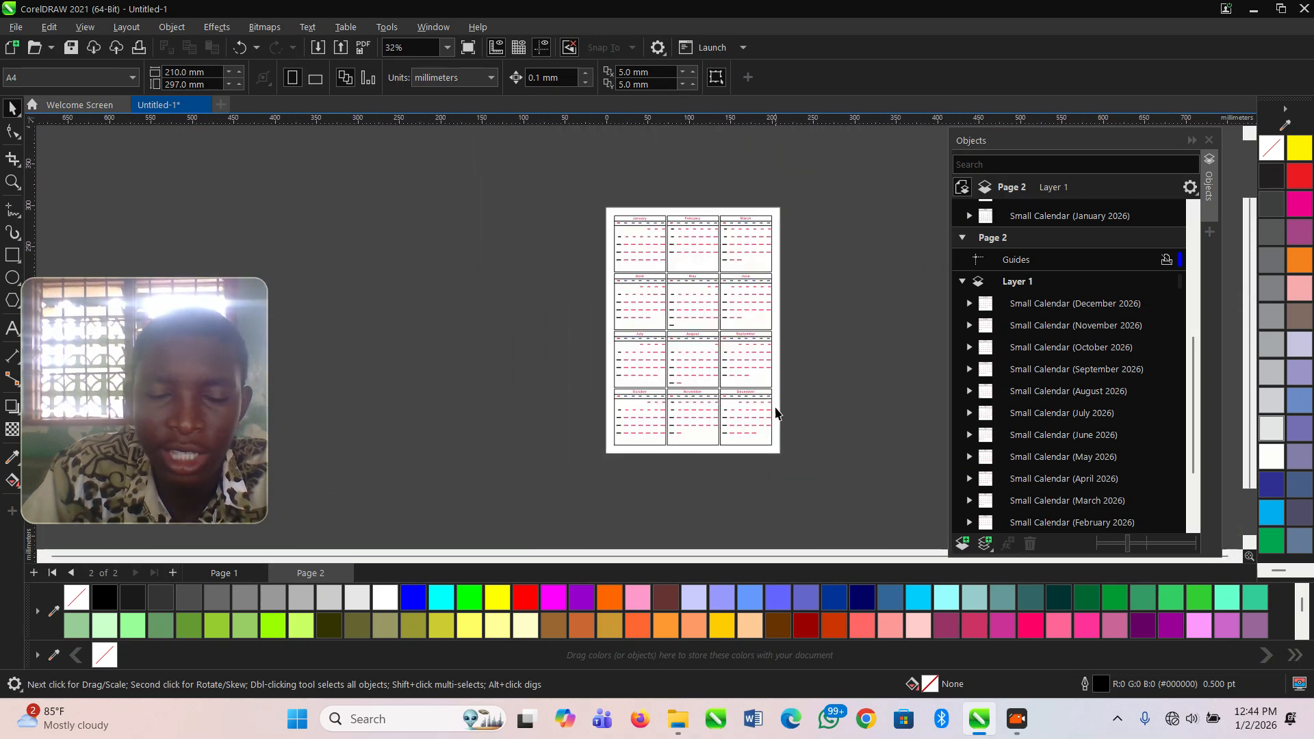
scroll(776, 413, "up", 1)
scroll(356, 411, "down", 1)
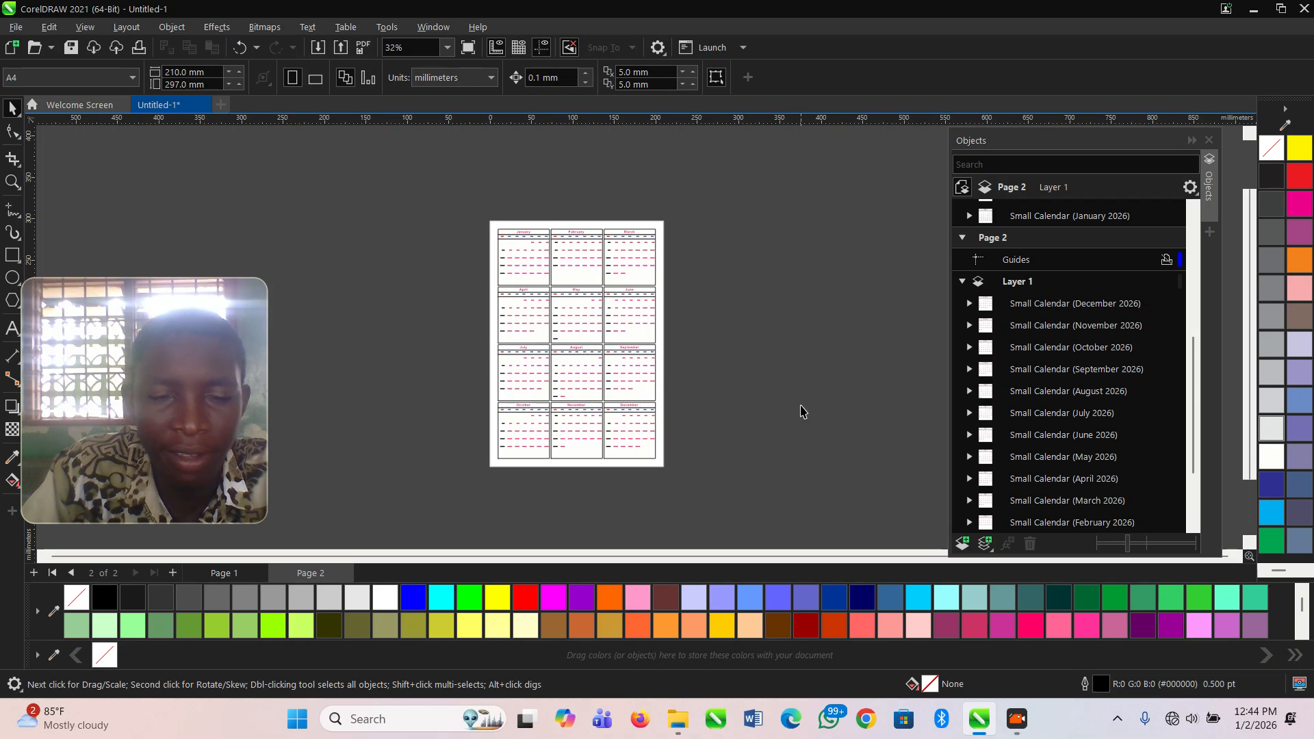
scroll(801, 412, "up", 1)
scroll(531, 219, "up", 1)
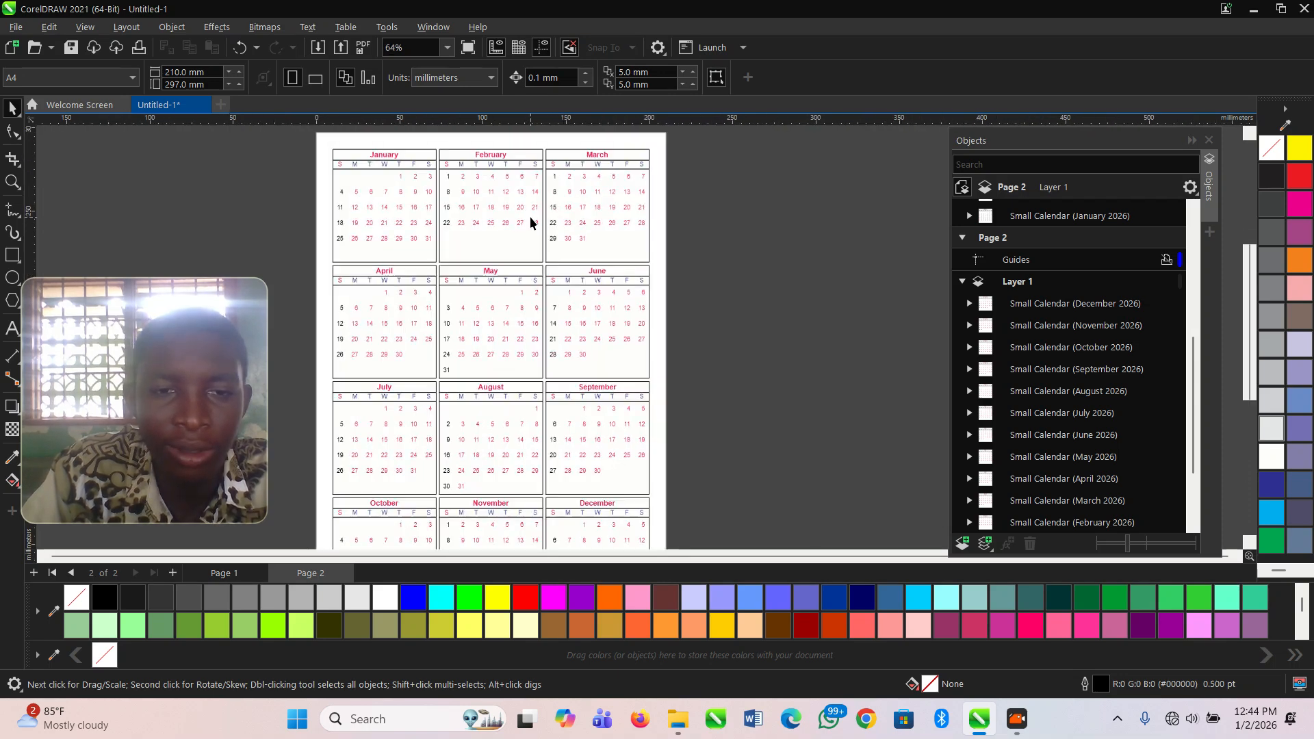
scroll(529, 217, "down", 1)
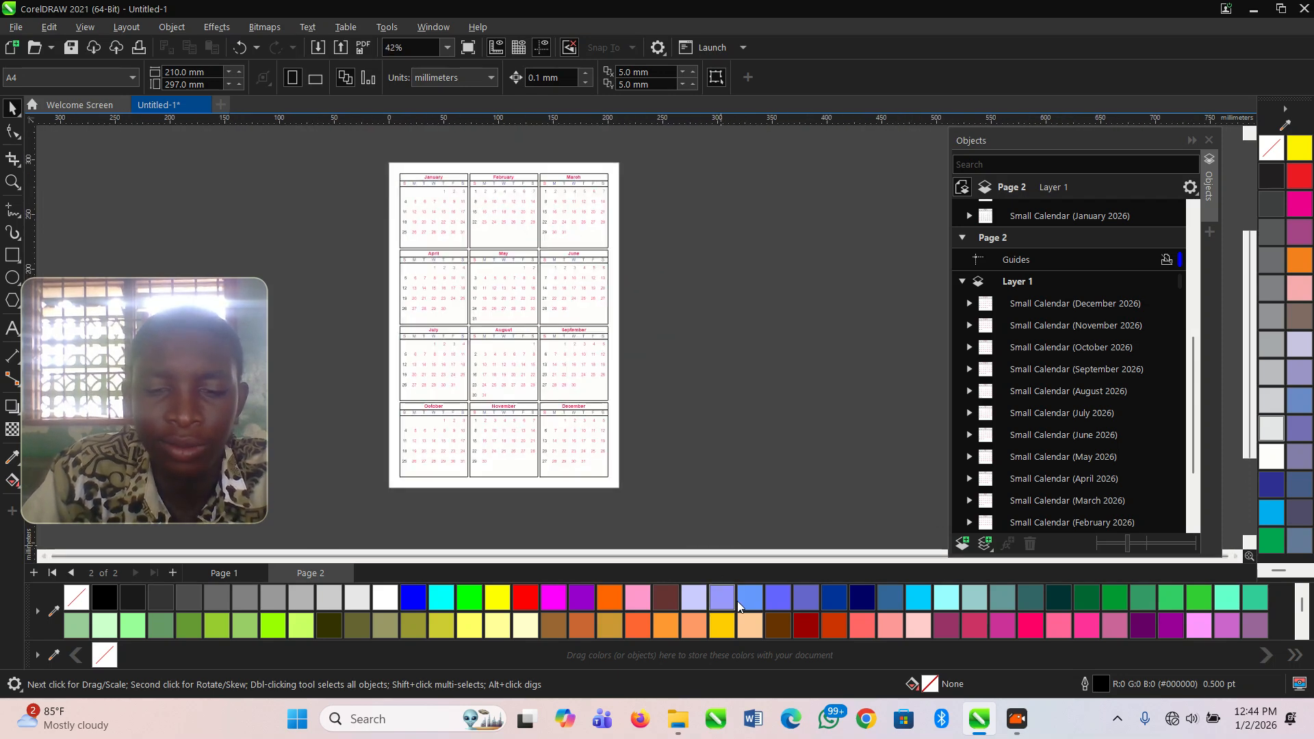